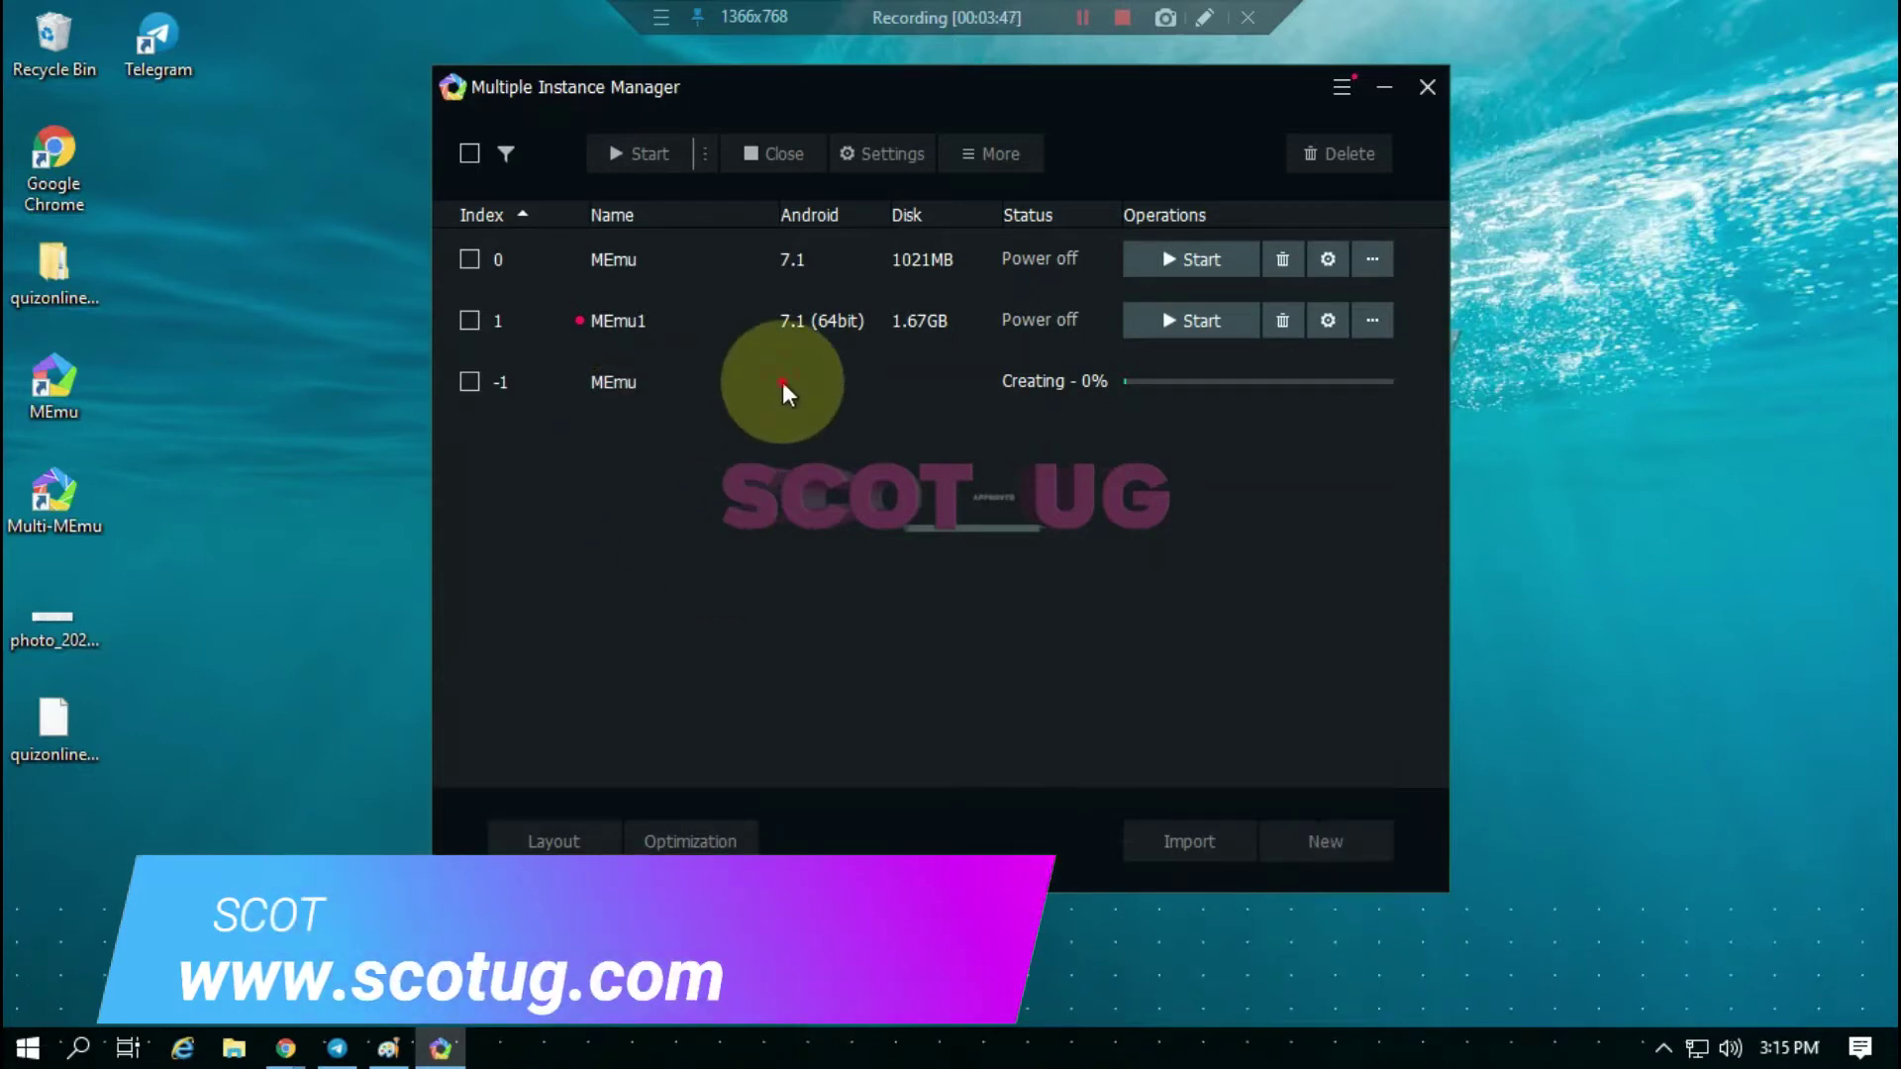
- Check the Android version list for a new instance, then show MEmu1's extra actions
click(1082, 17)
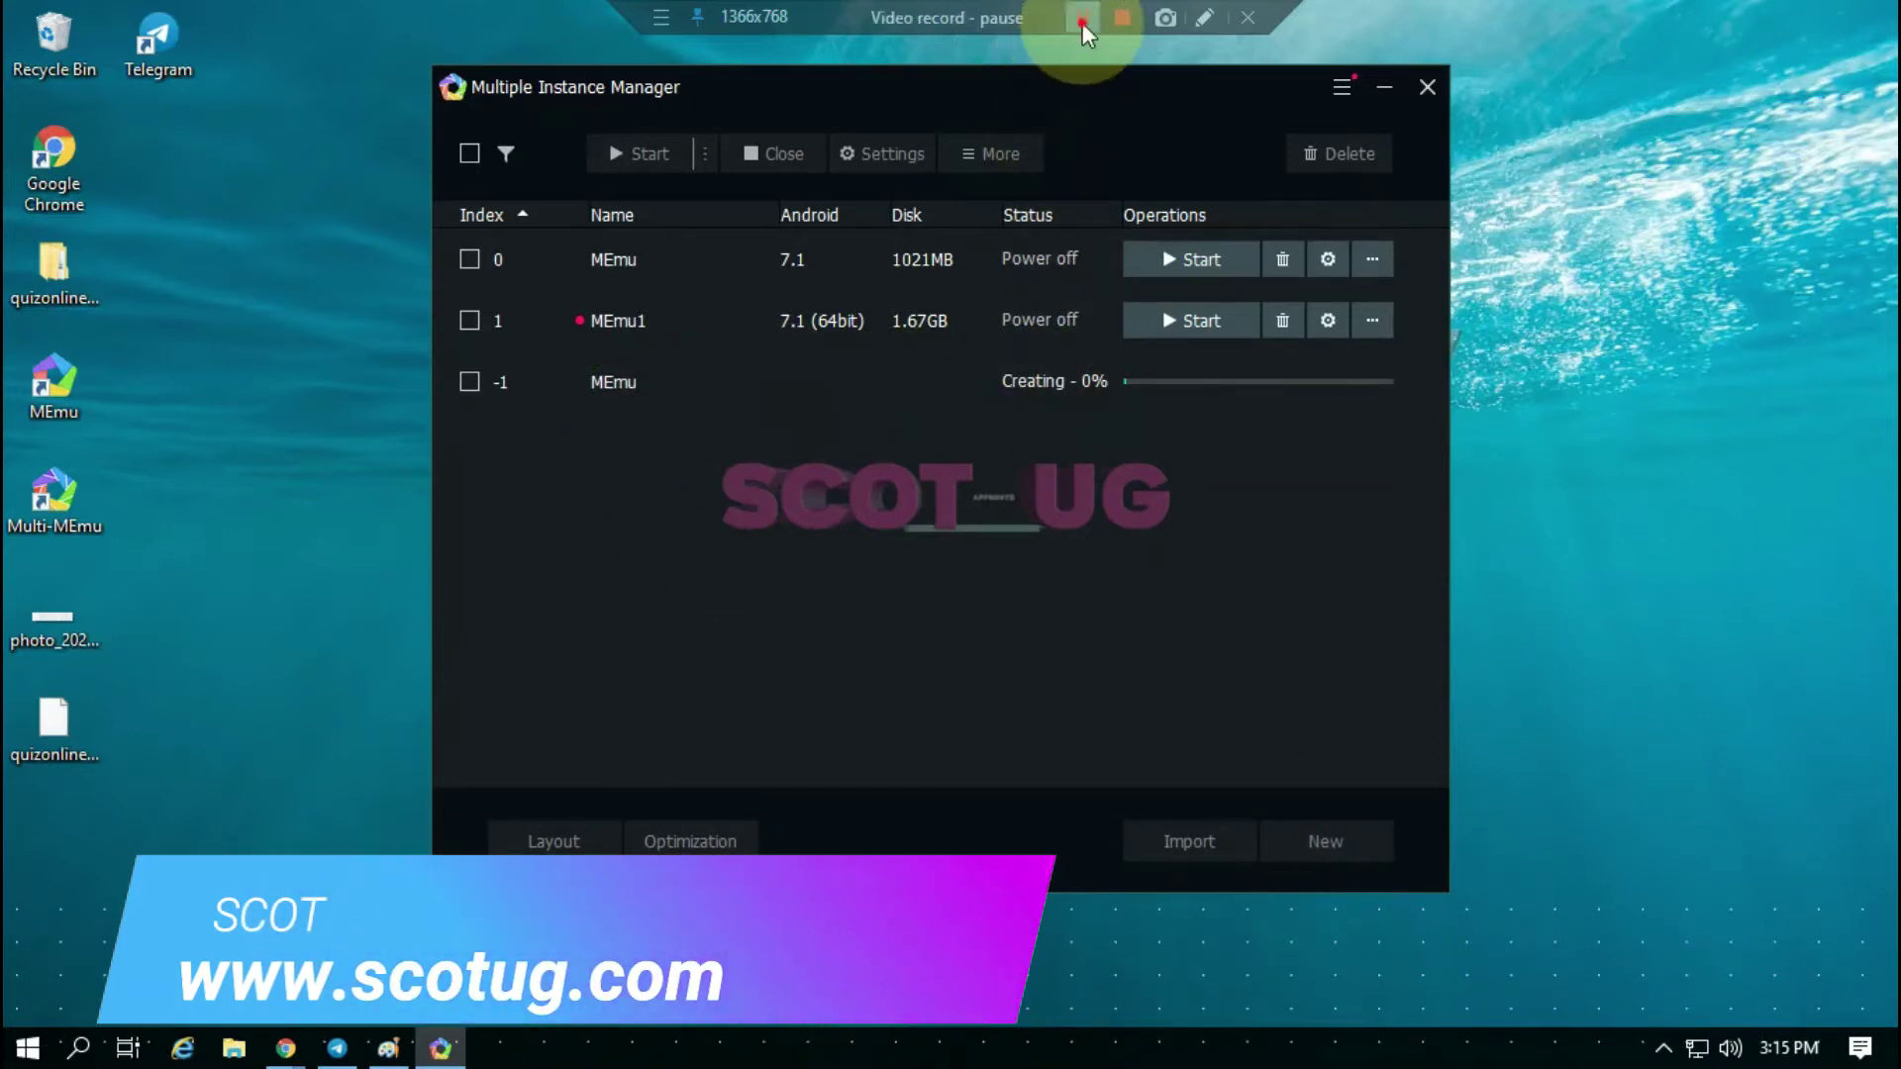
click(1084, 22)
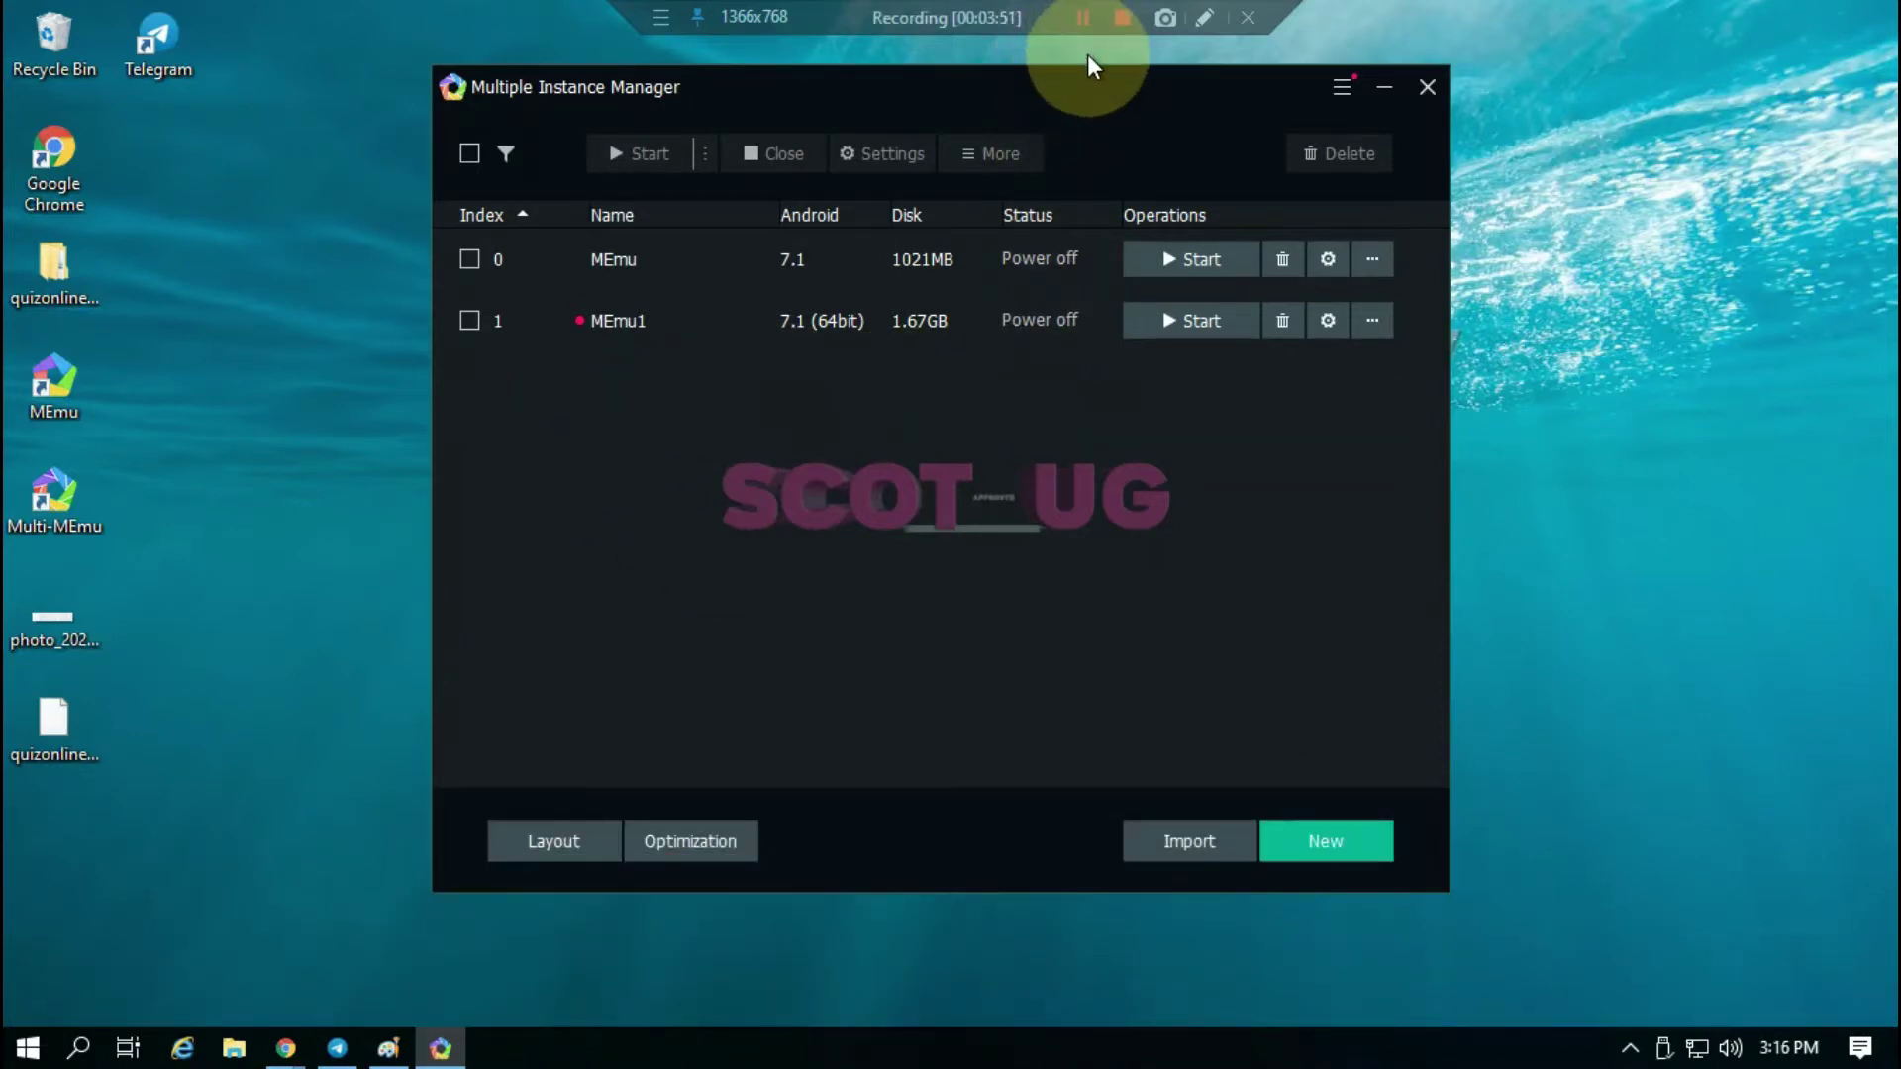
click(1317, 838)
click(1315, 840)
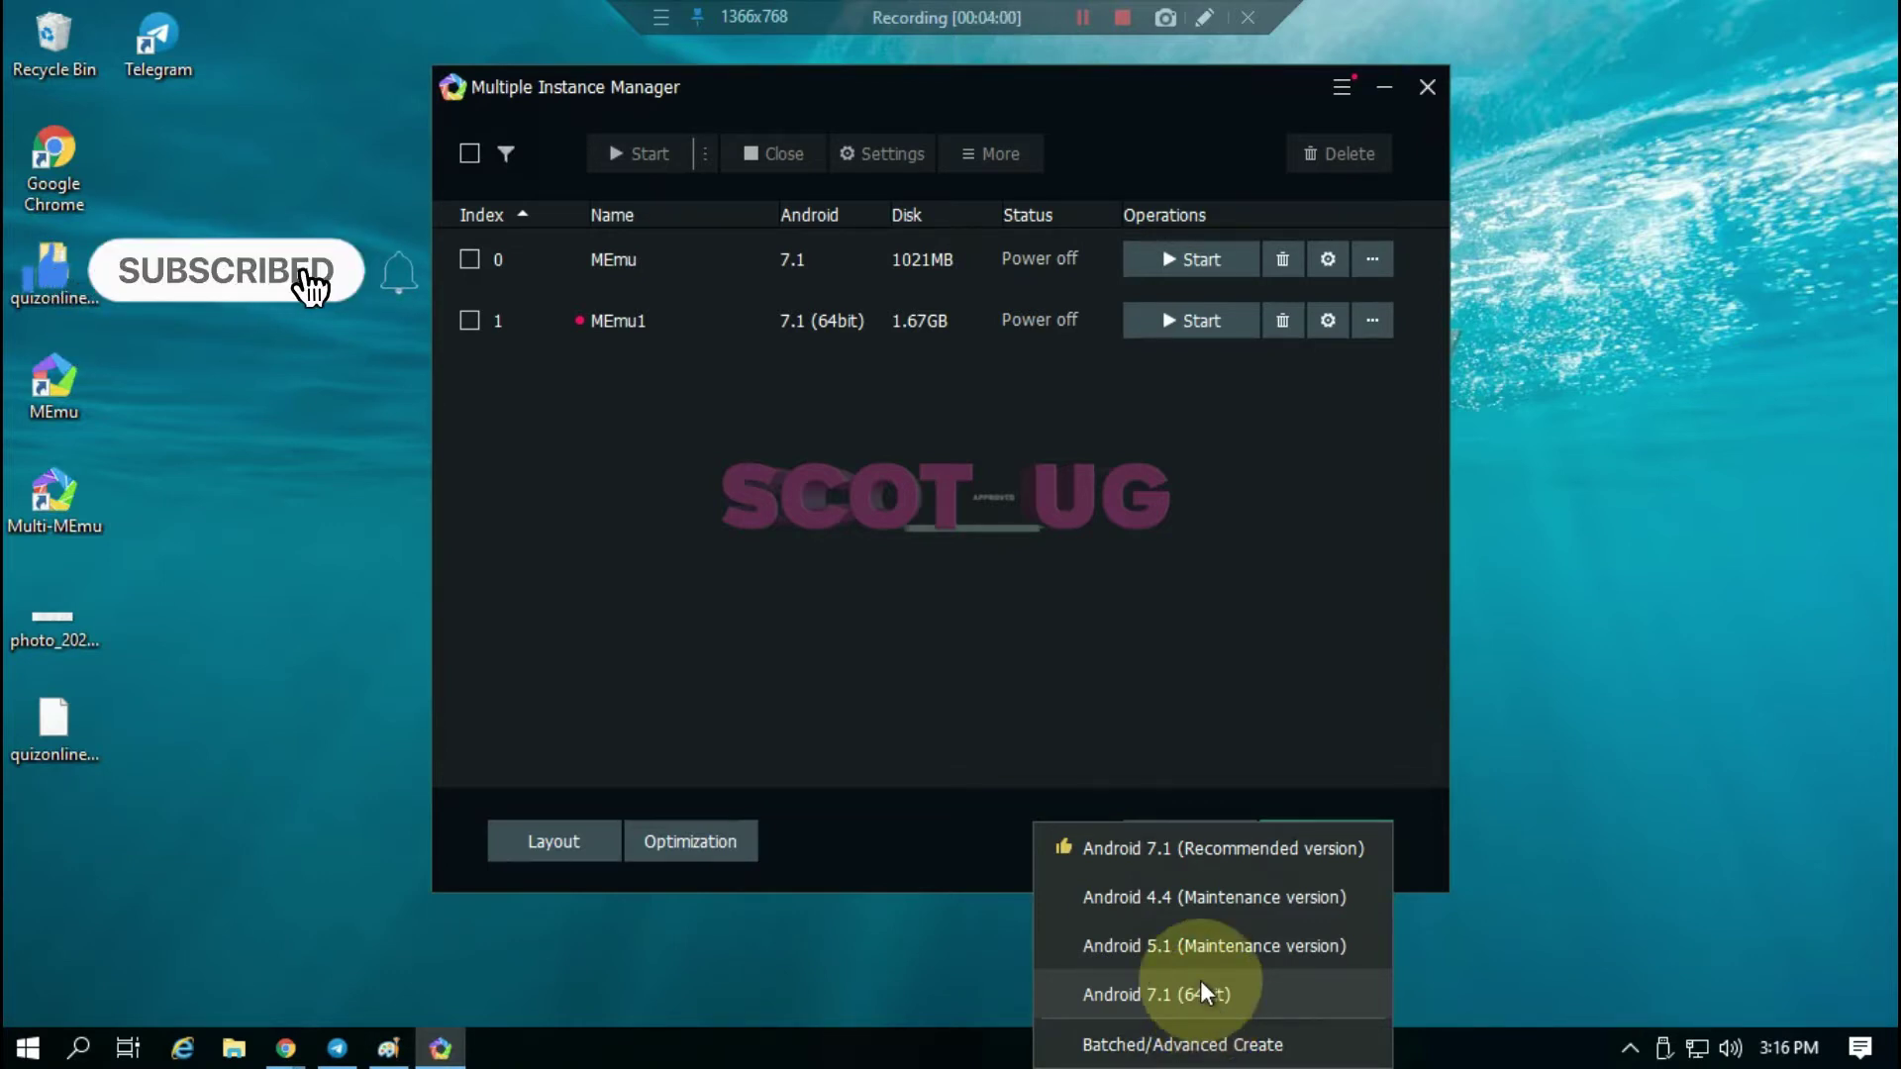
click(1161, 658)
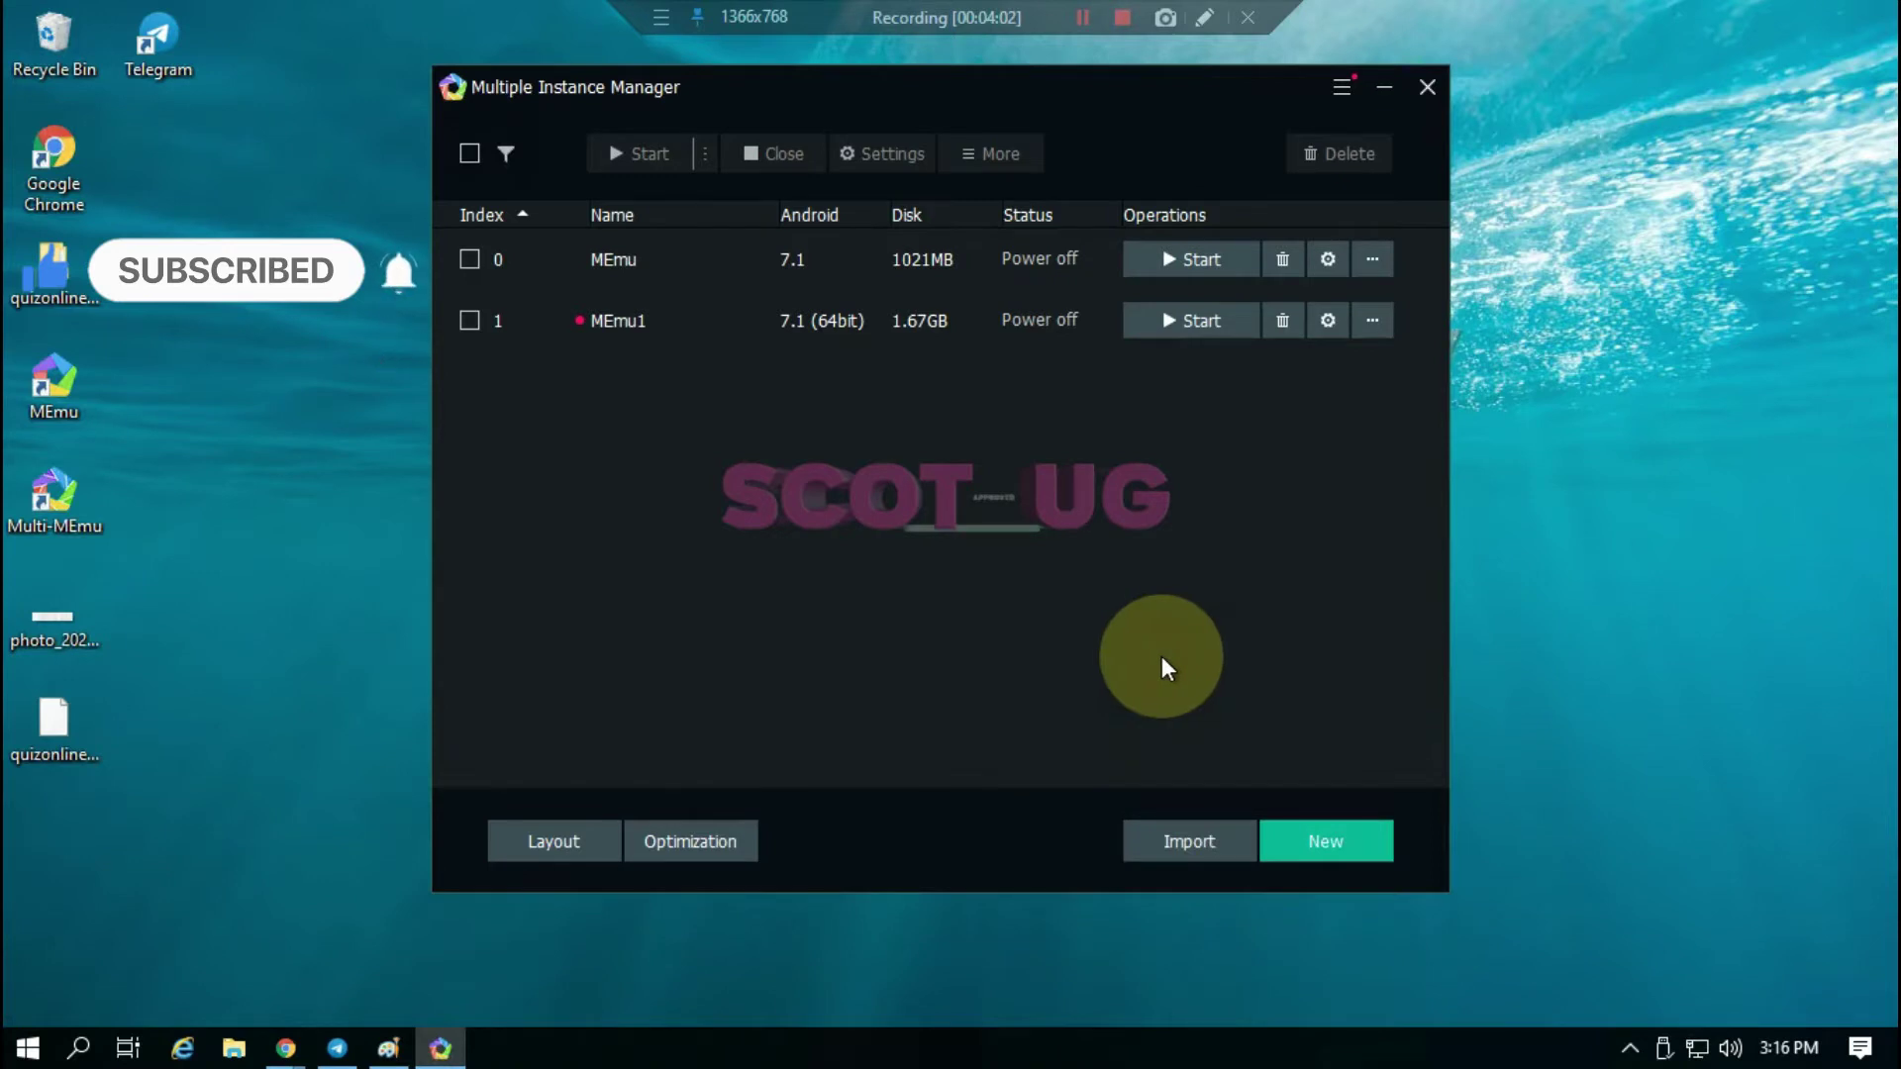
click(1372, 327)
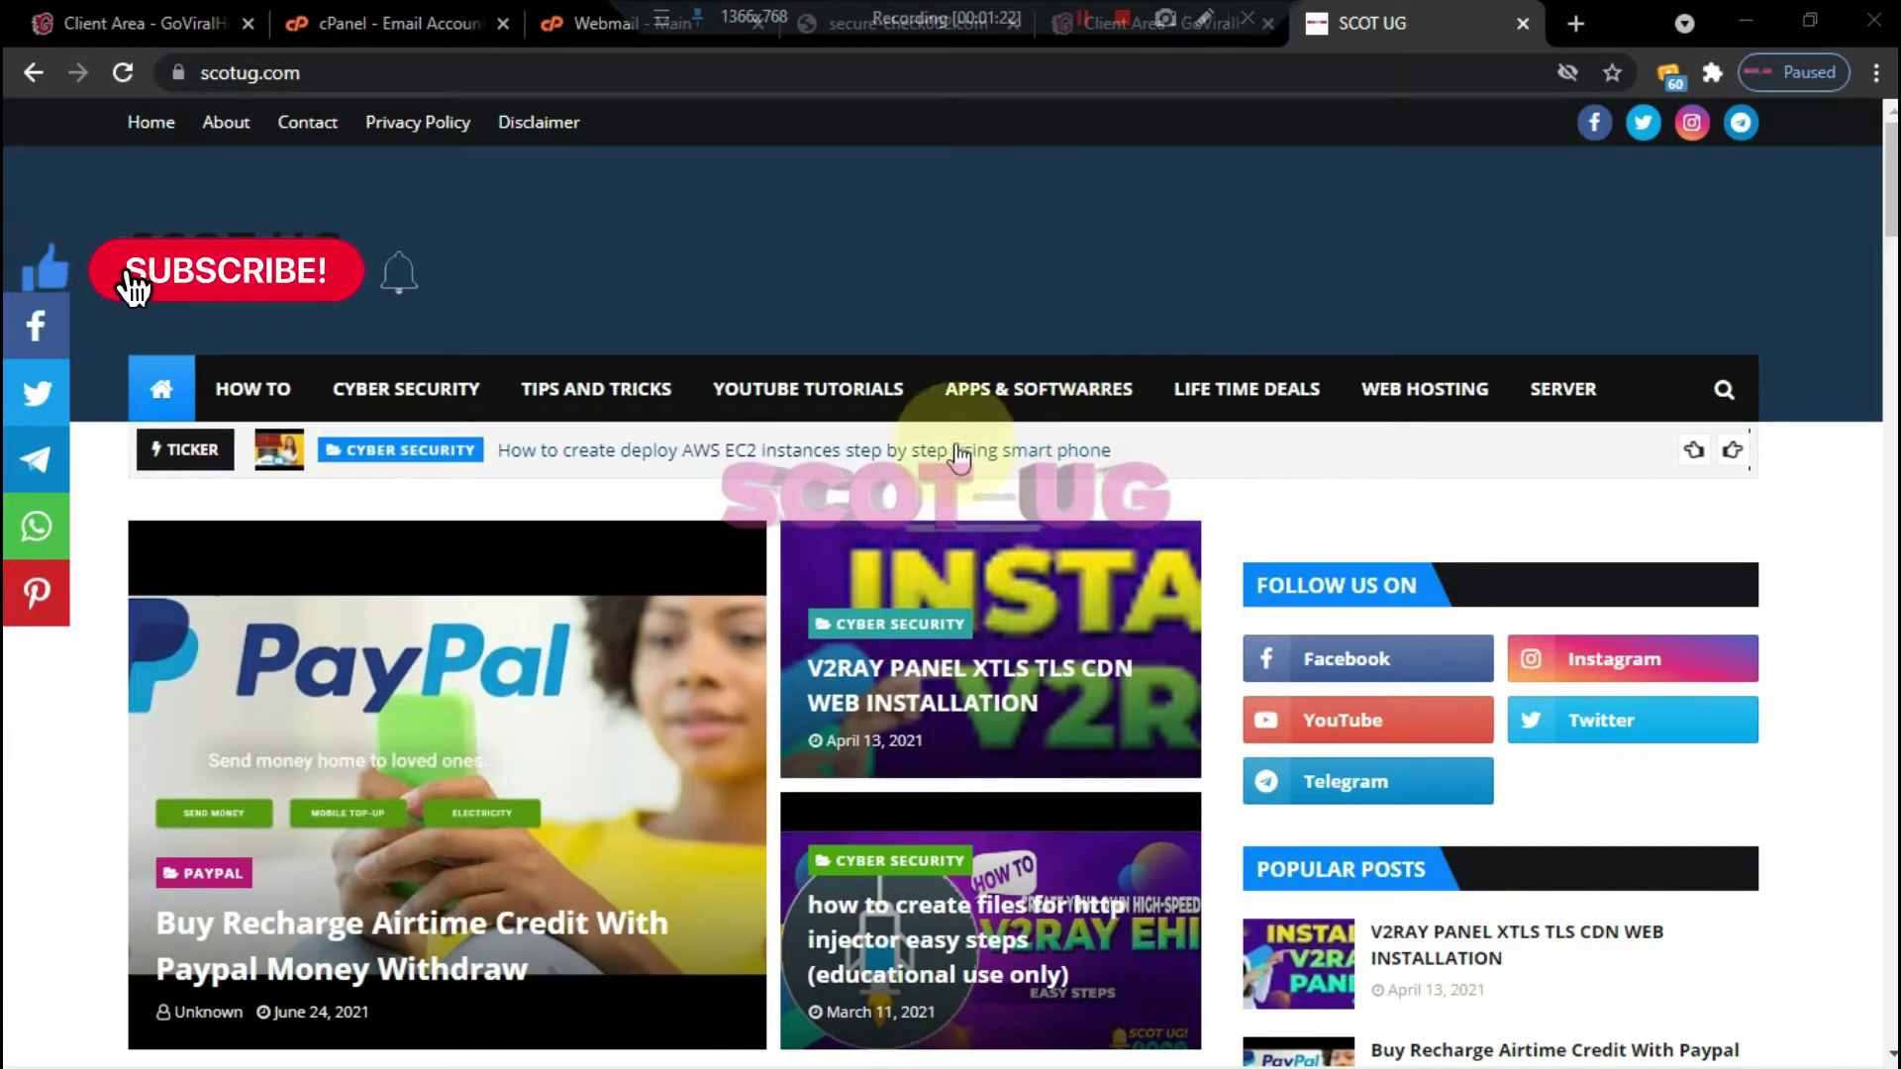
- Scroll the scotug.com home page down to the V2RAY PANEL XTLS TLS CDN WEB INSTALLATION post
scroll(676, 448, down, 5)
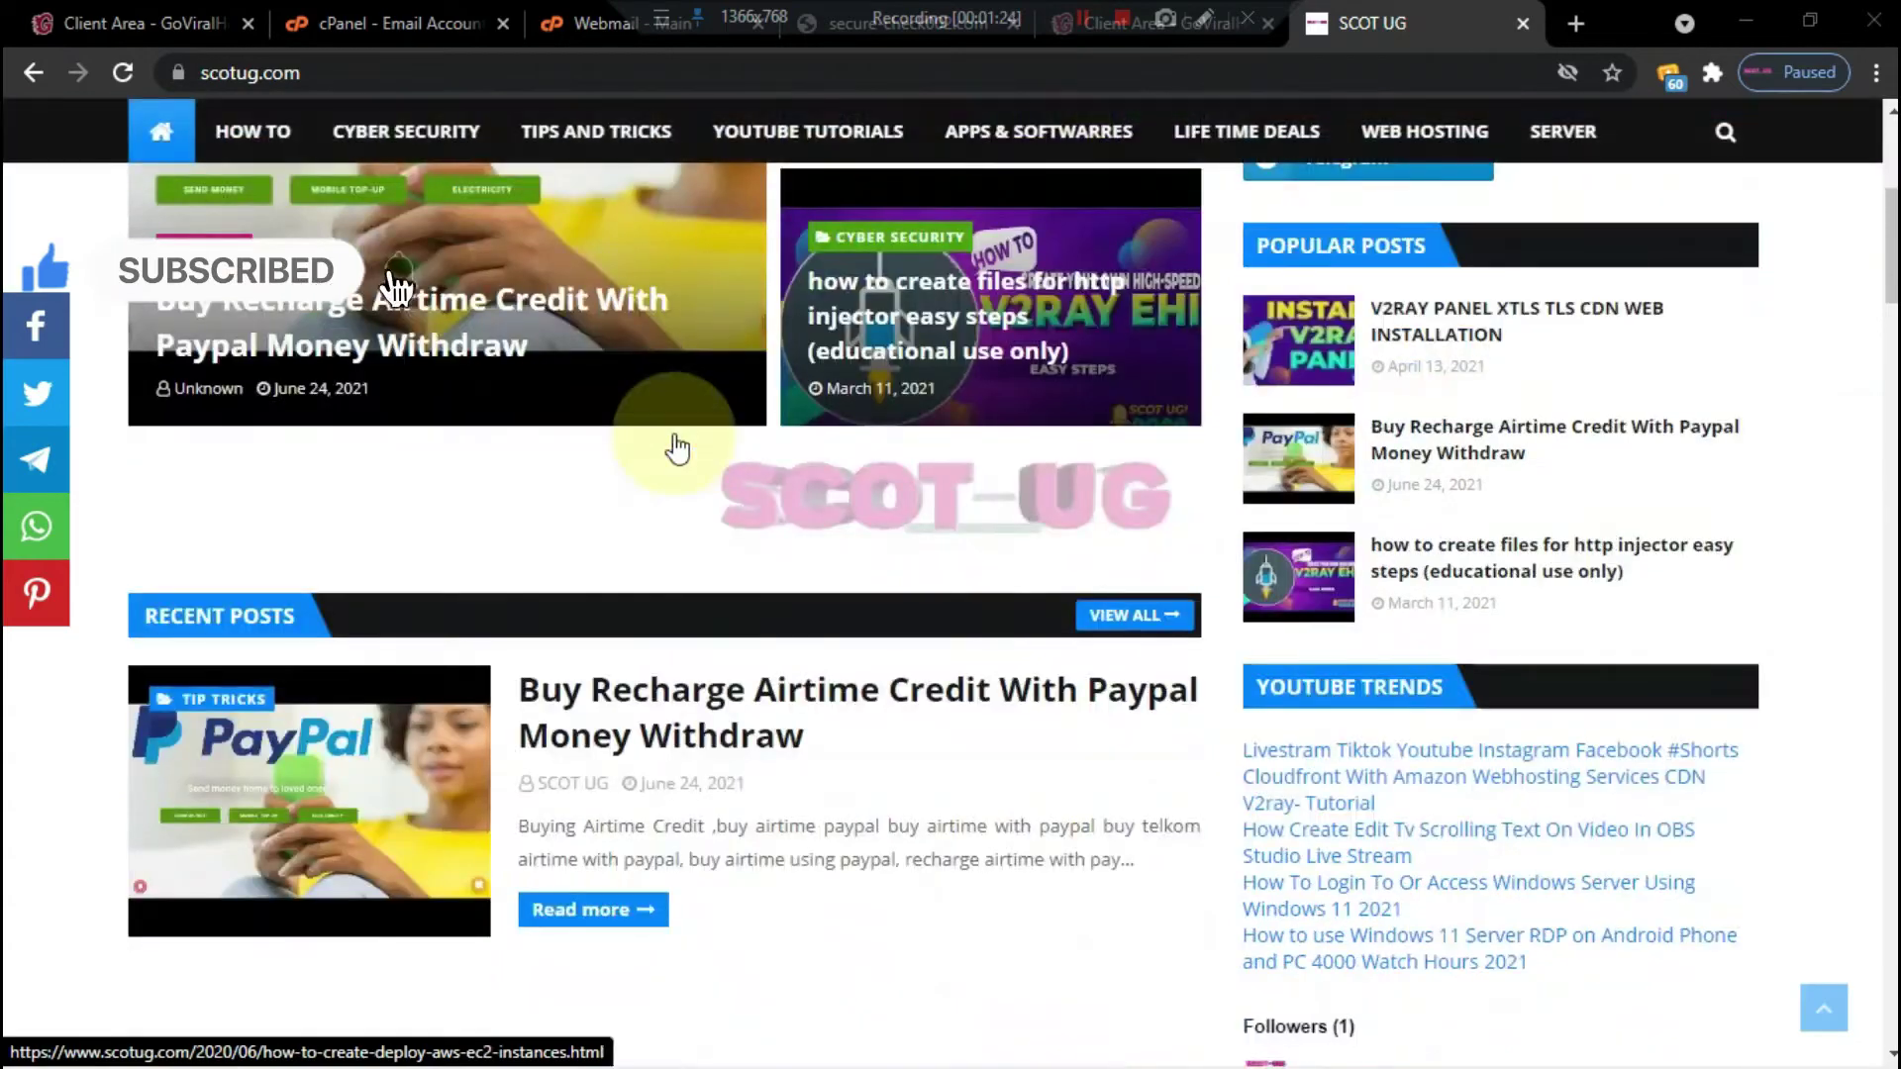
scroll(676, 449, down, 3)
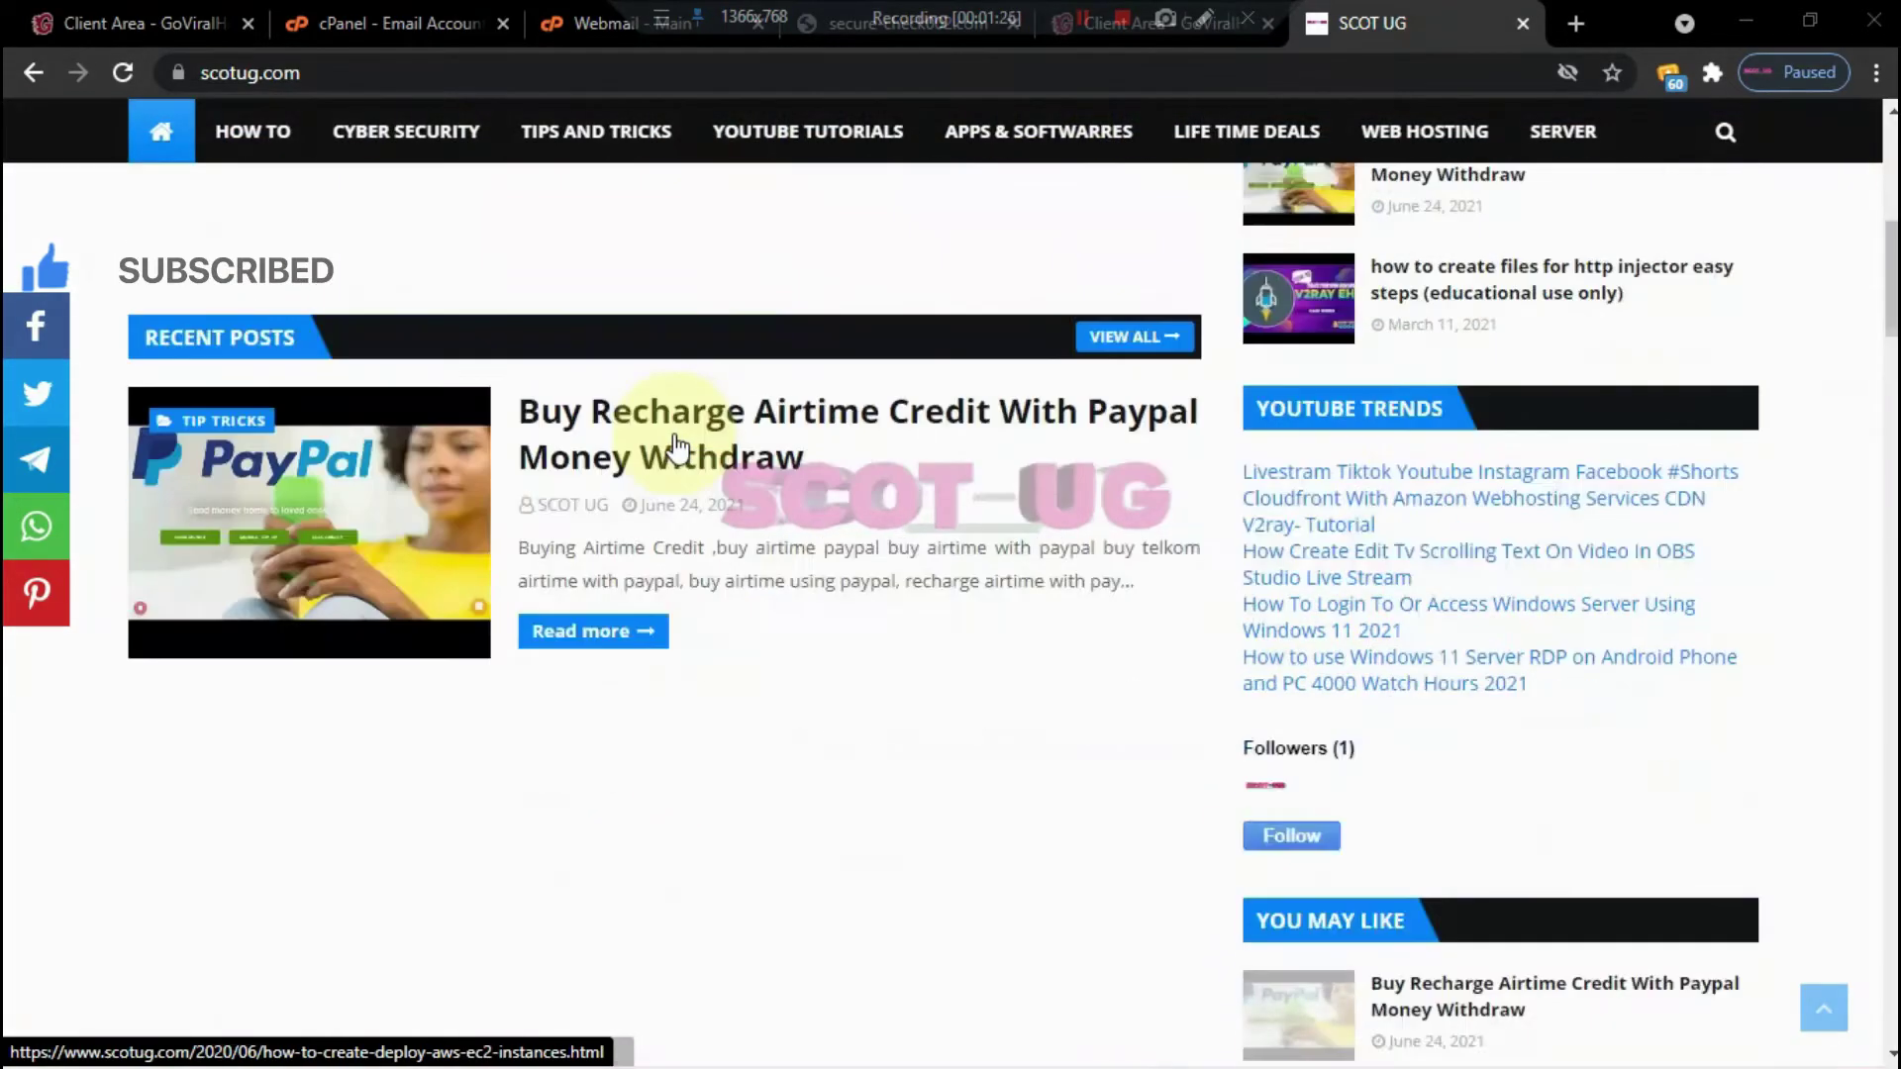
scroll(676, 448, down, 4)
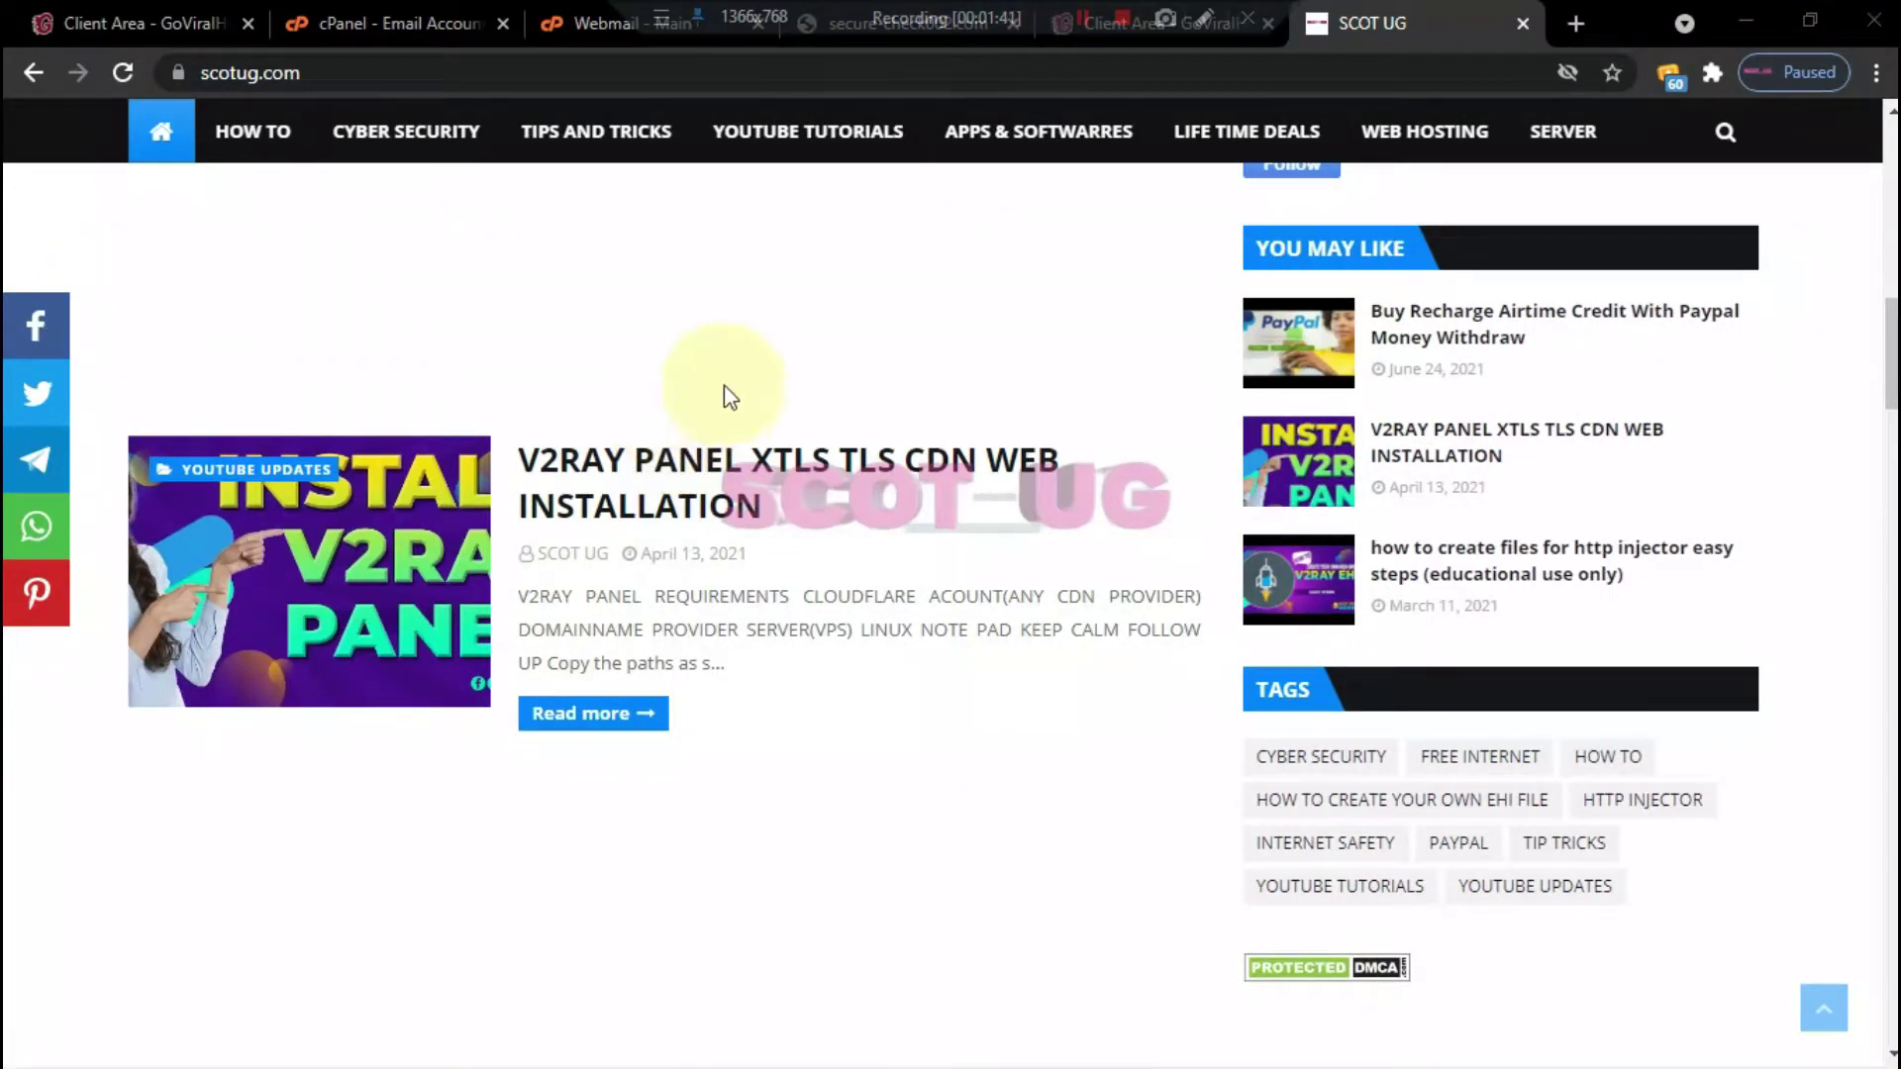
- Minimize Chrome, launch Multi-MEmu in the remote session, and list Android versions for a new instance
click(1750, 16)
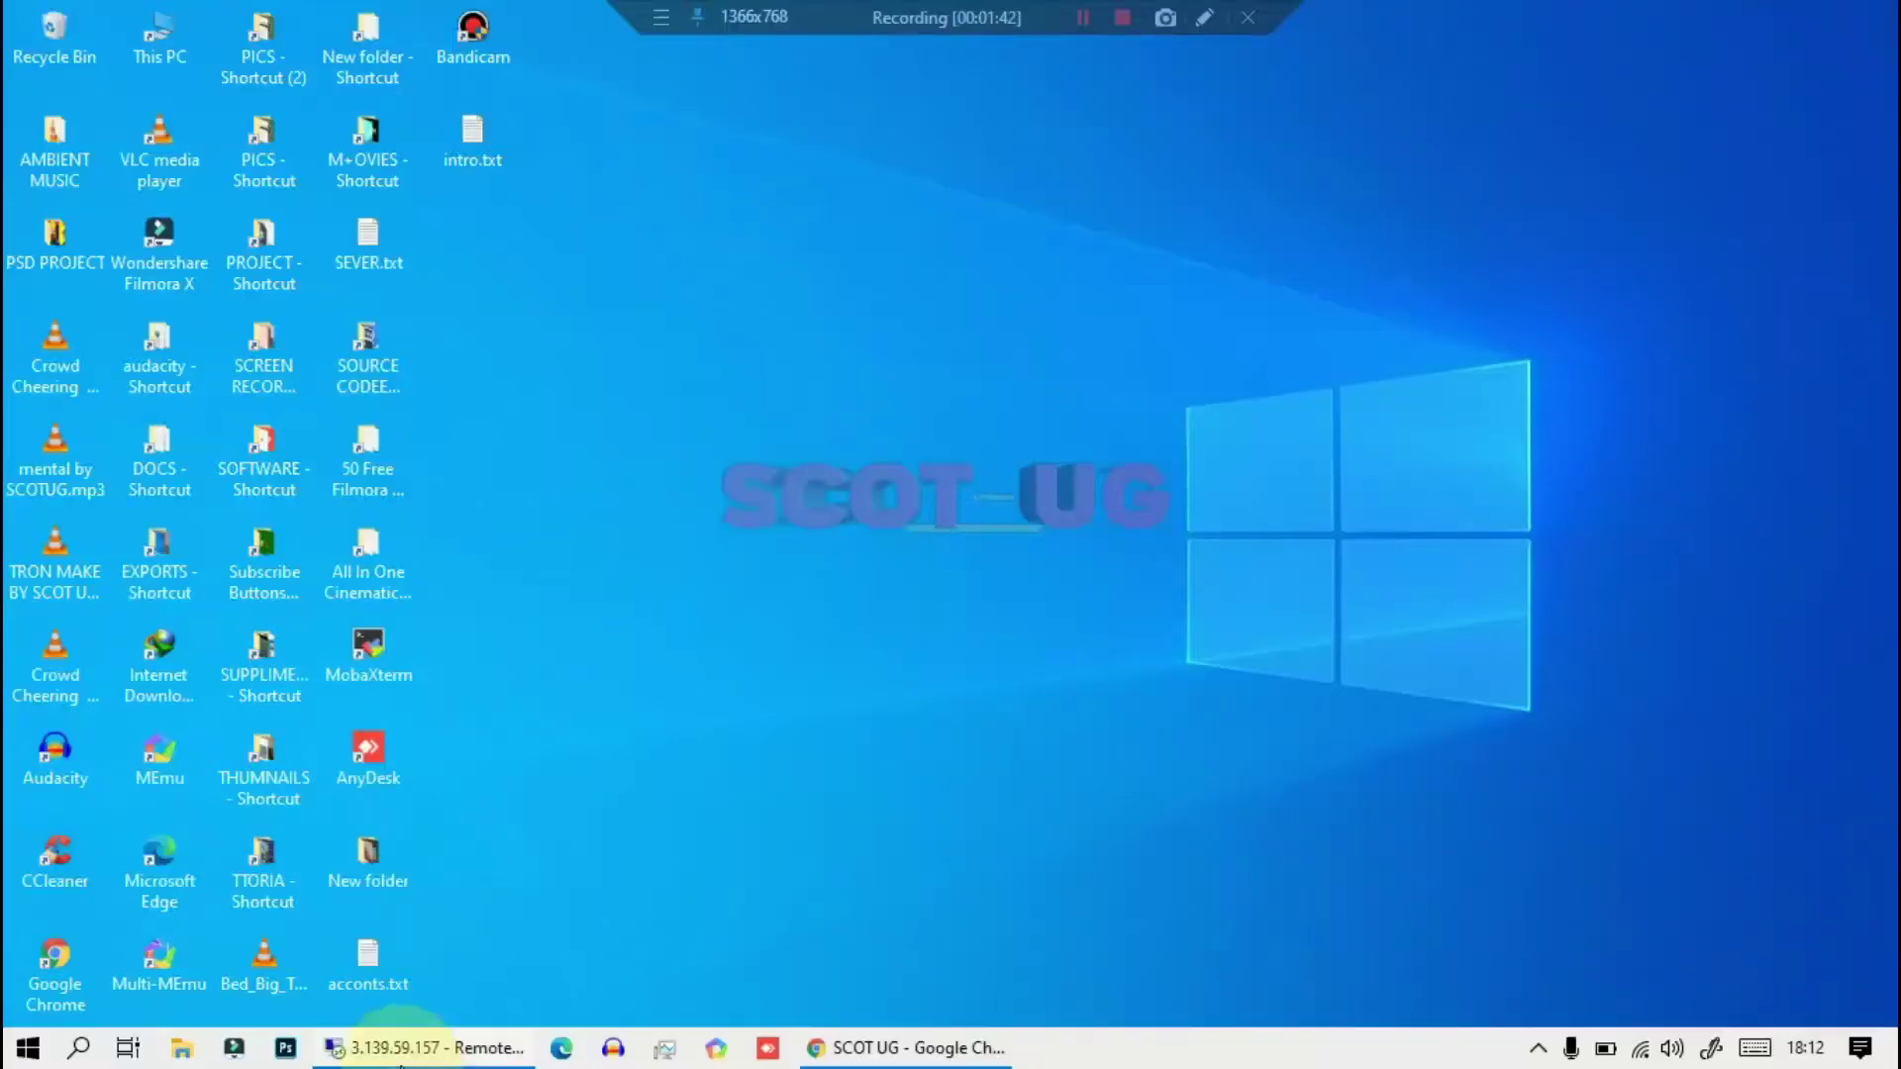
click(485, 1047)
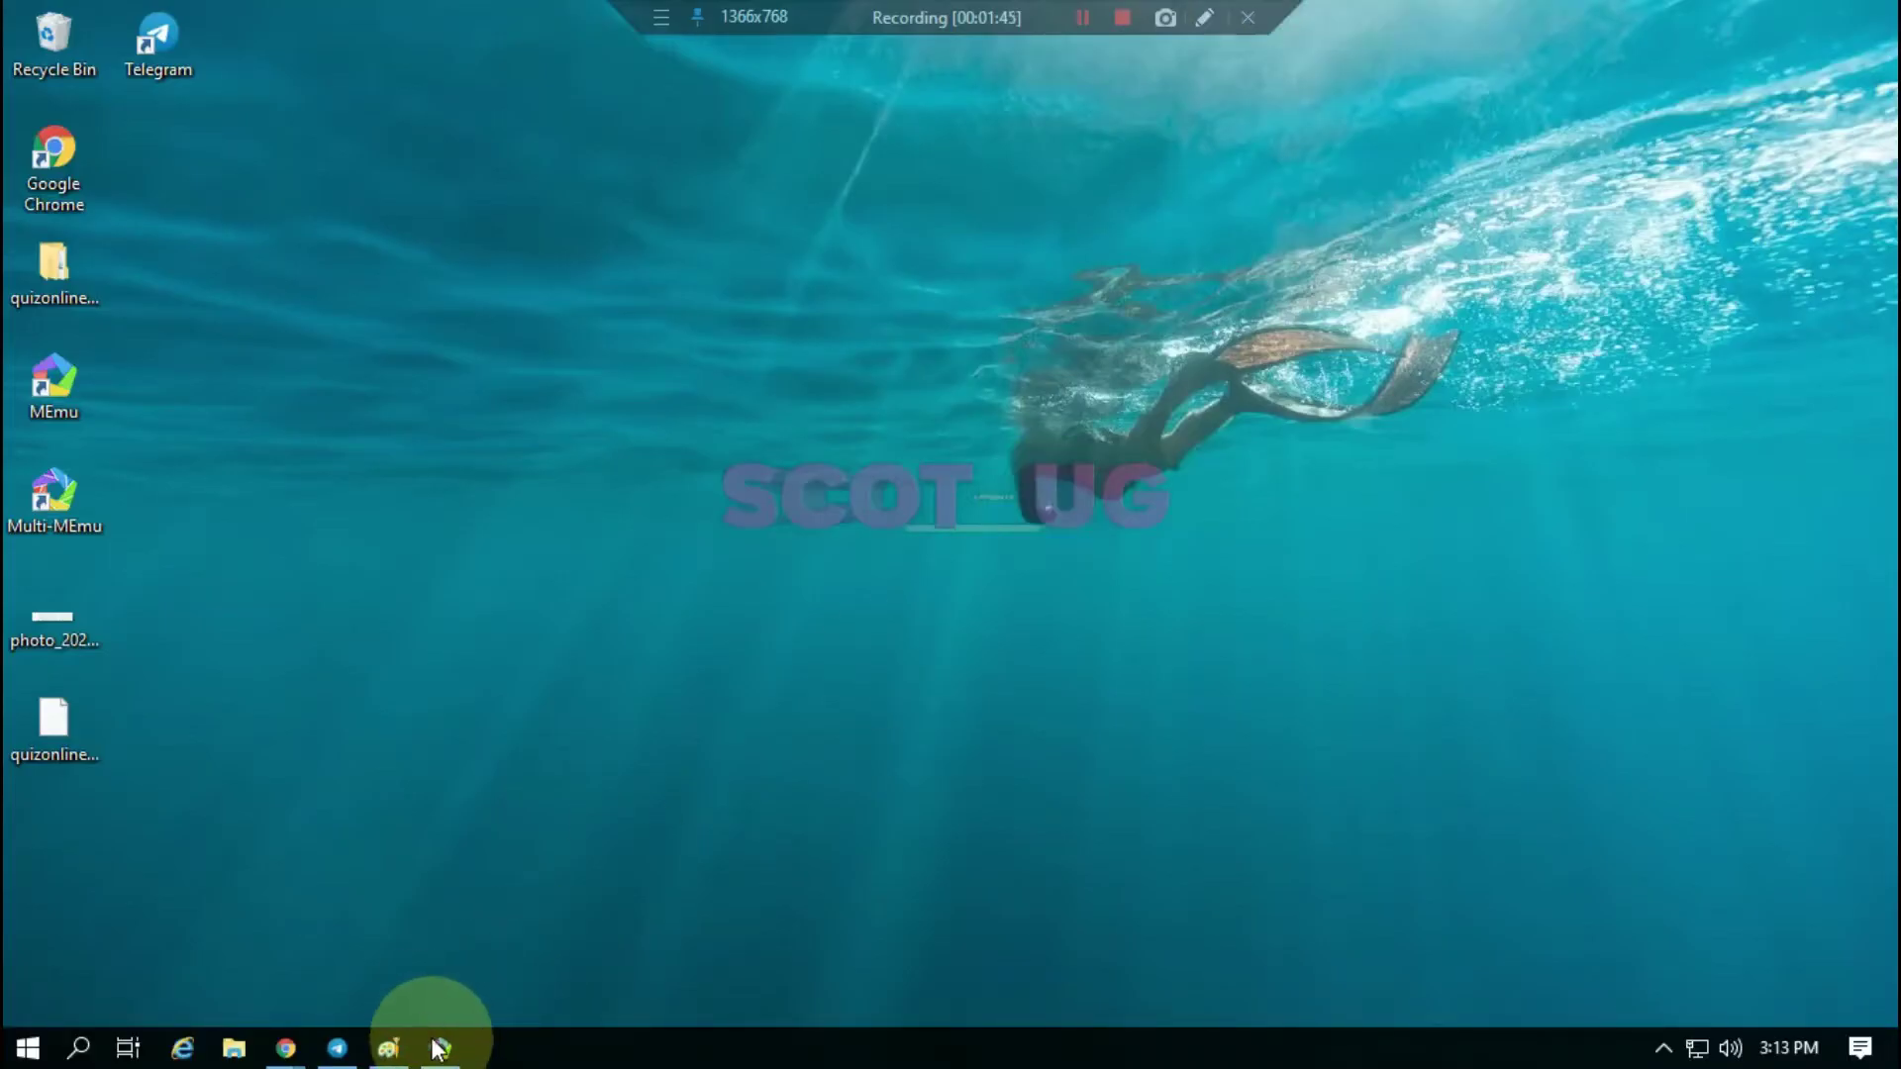
click(440, 1045)
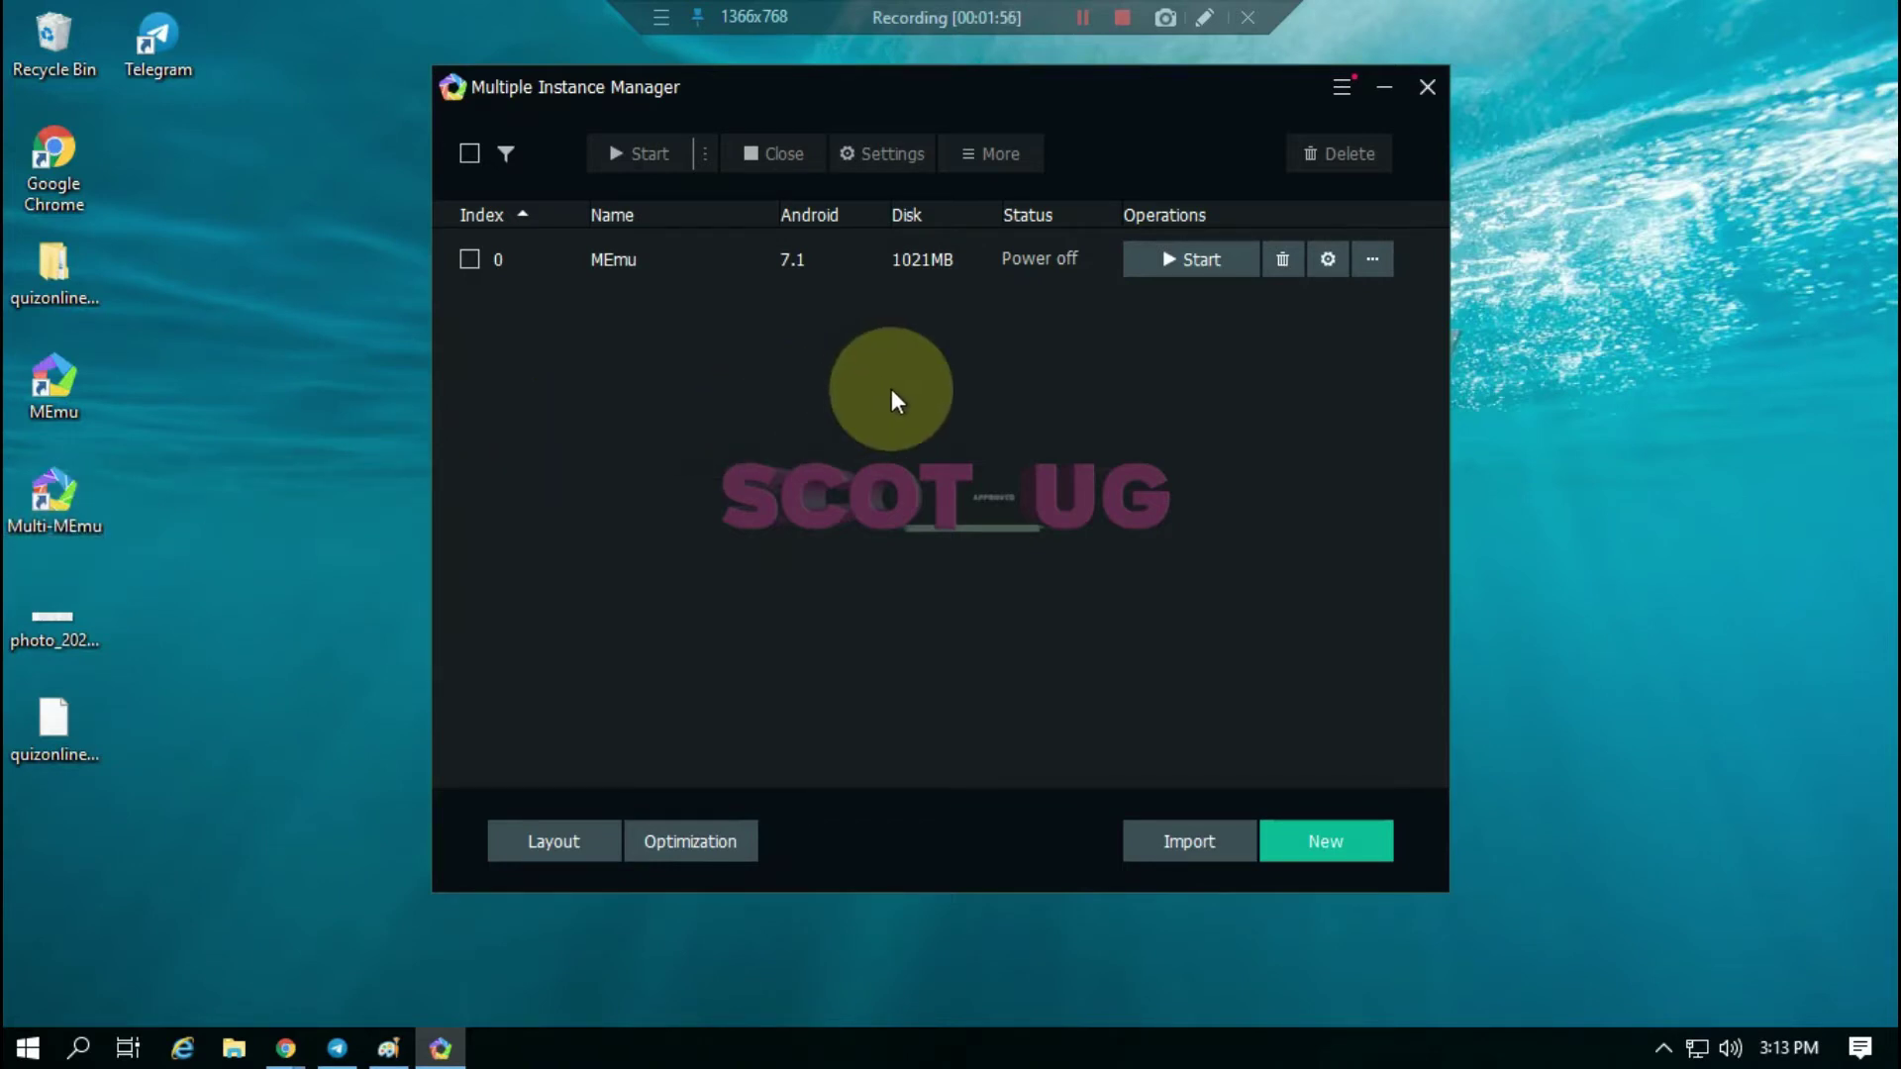
mouse_move(630, 280)
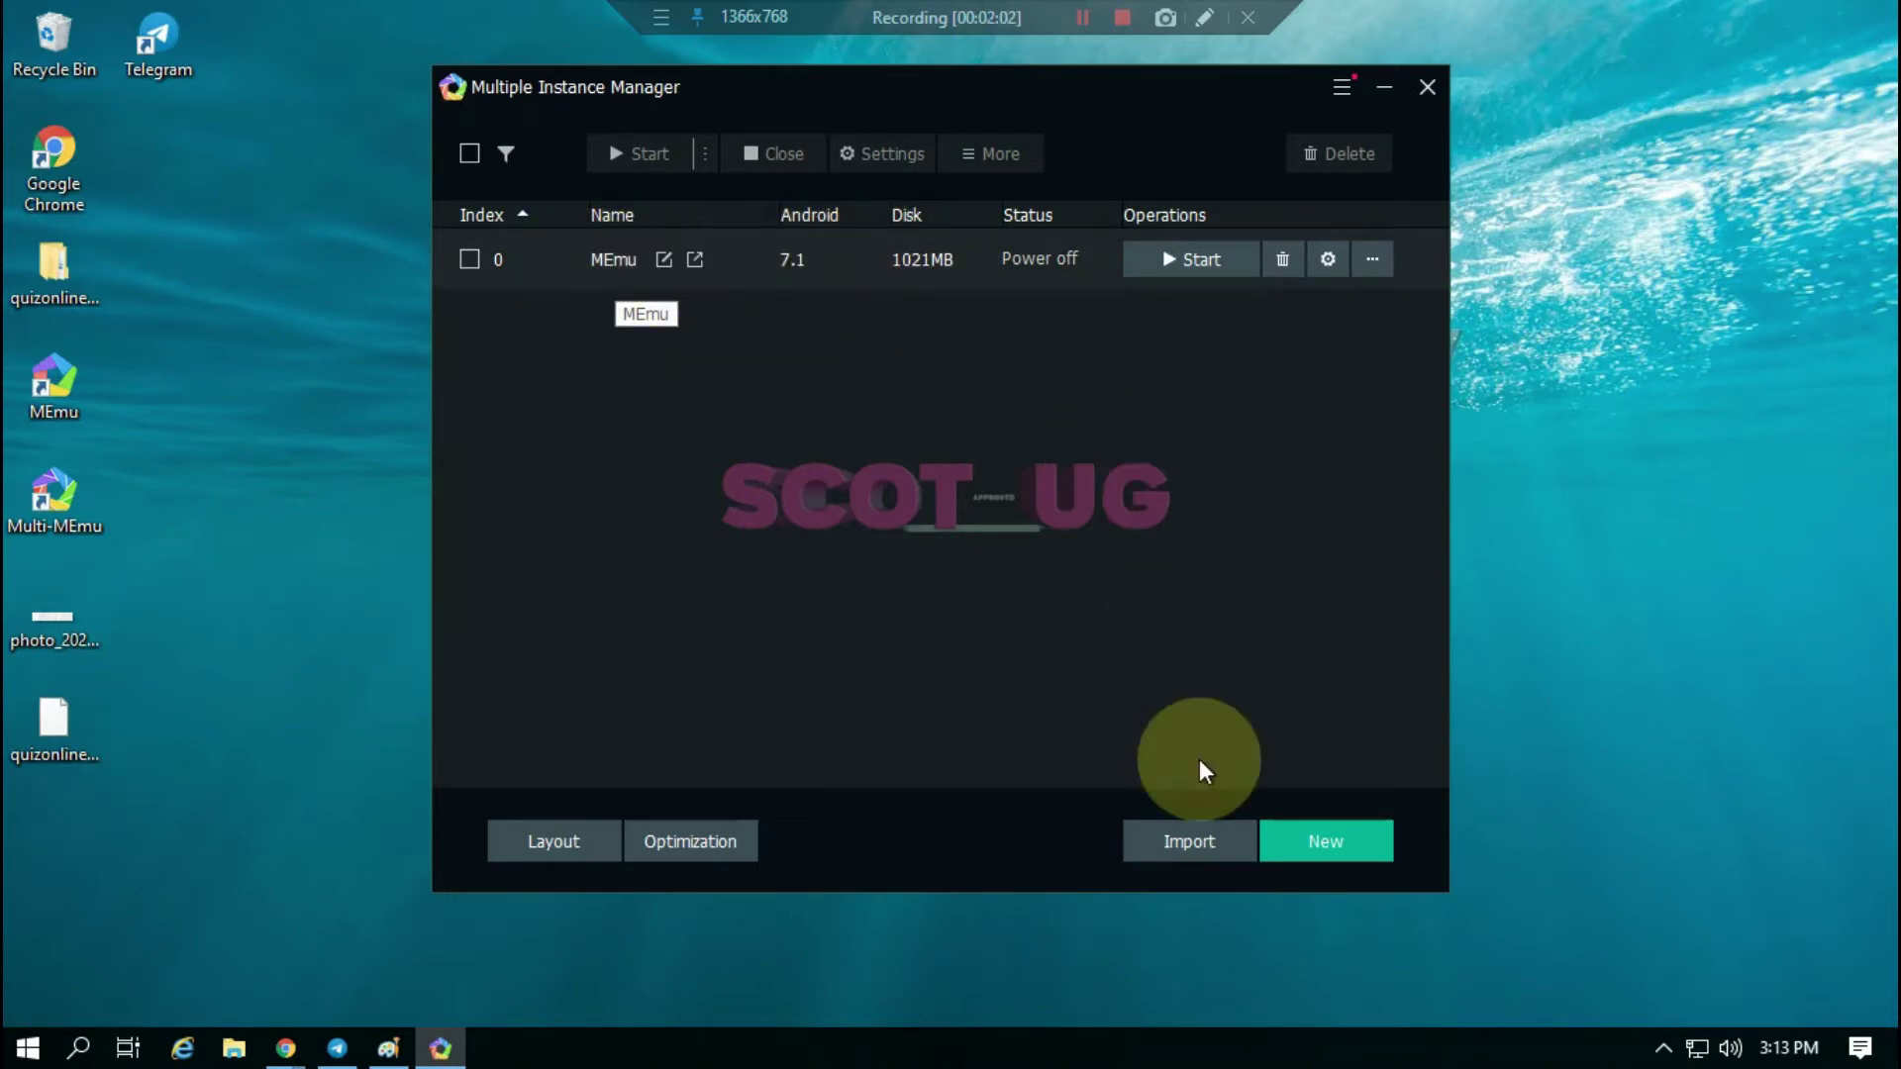
click(1319, 848)
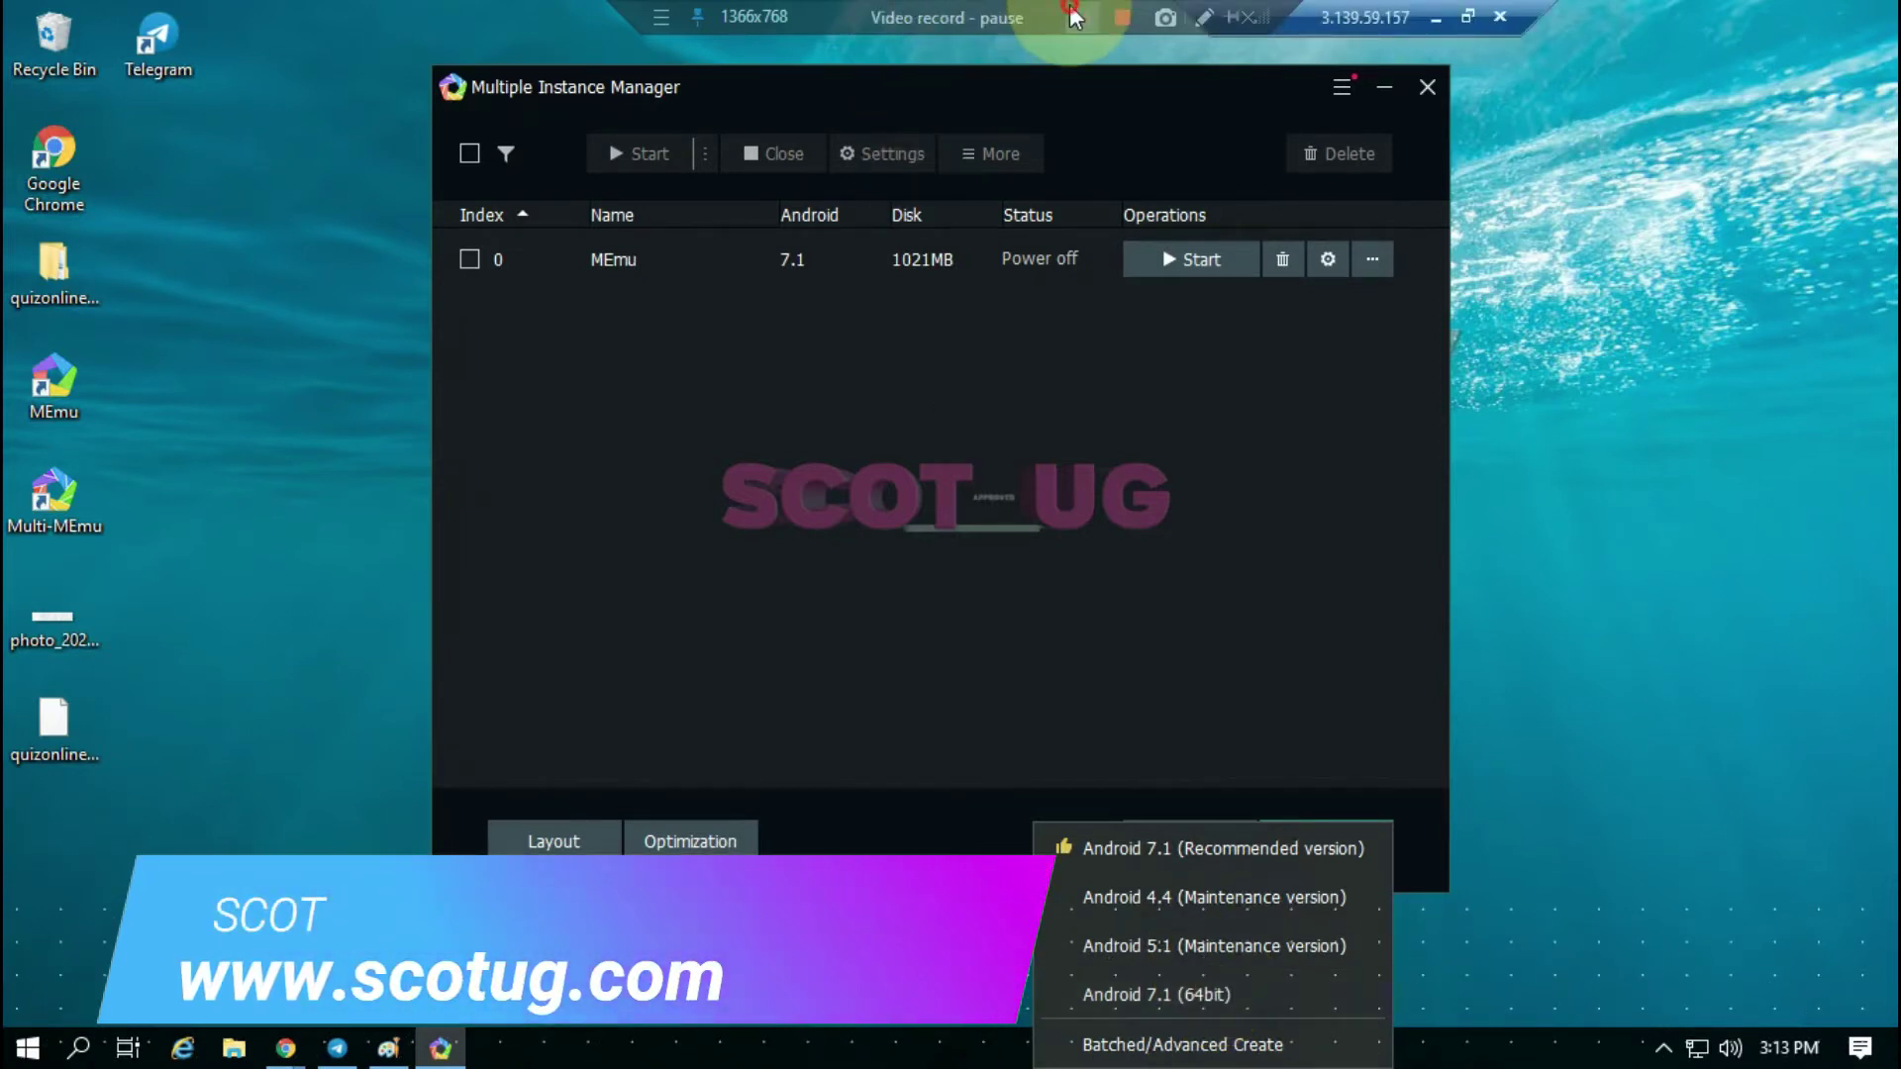
- Choose Android 7.1 (64bit) and accept the image download to create MEmu1
click(1190, 996)
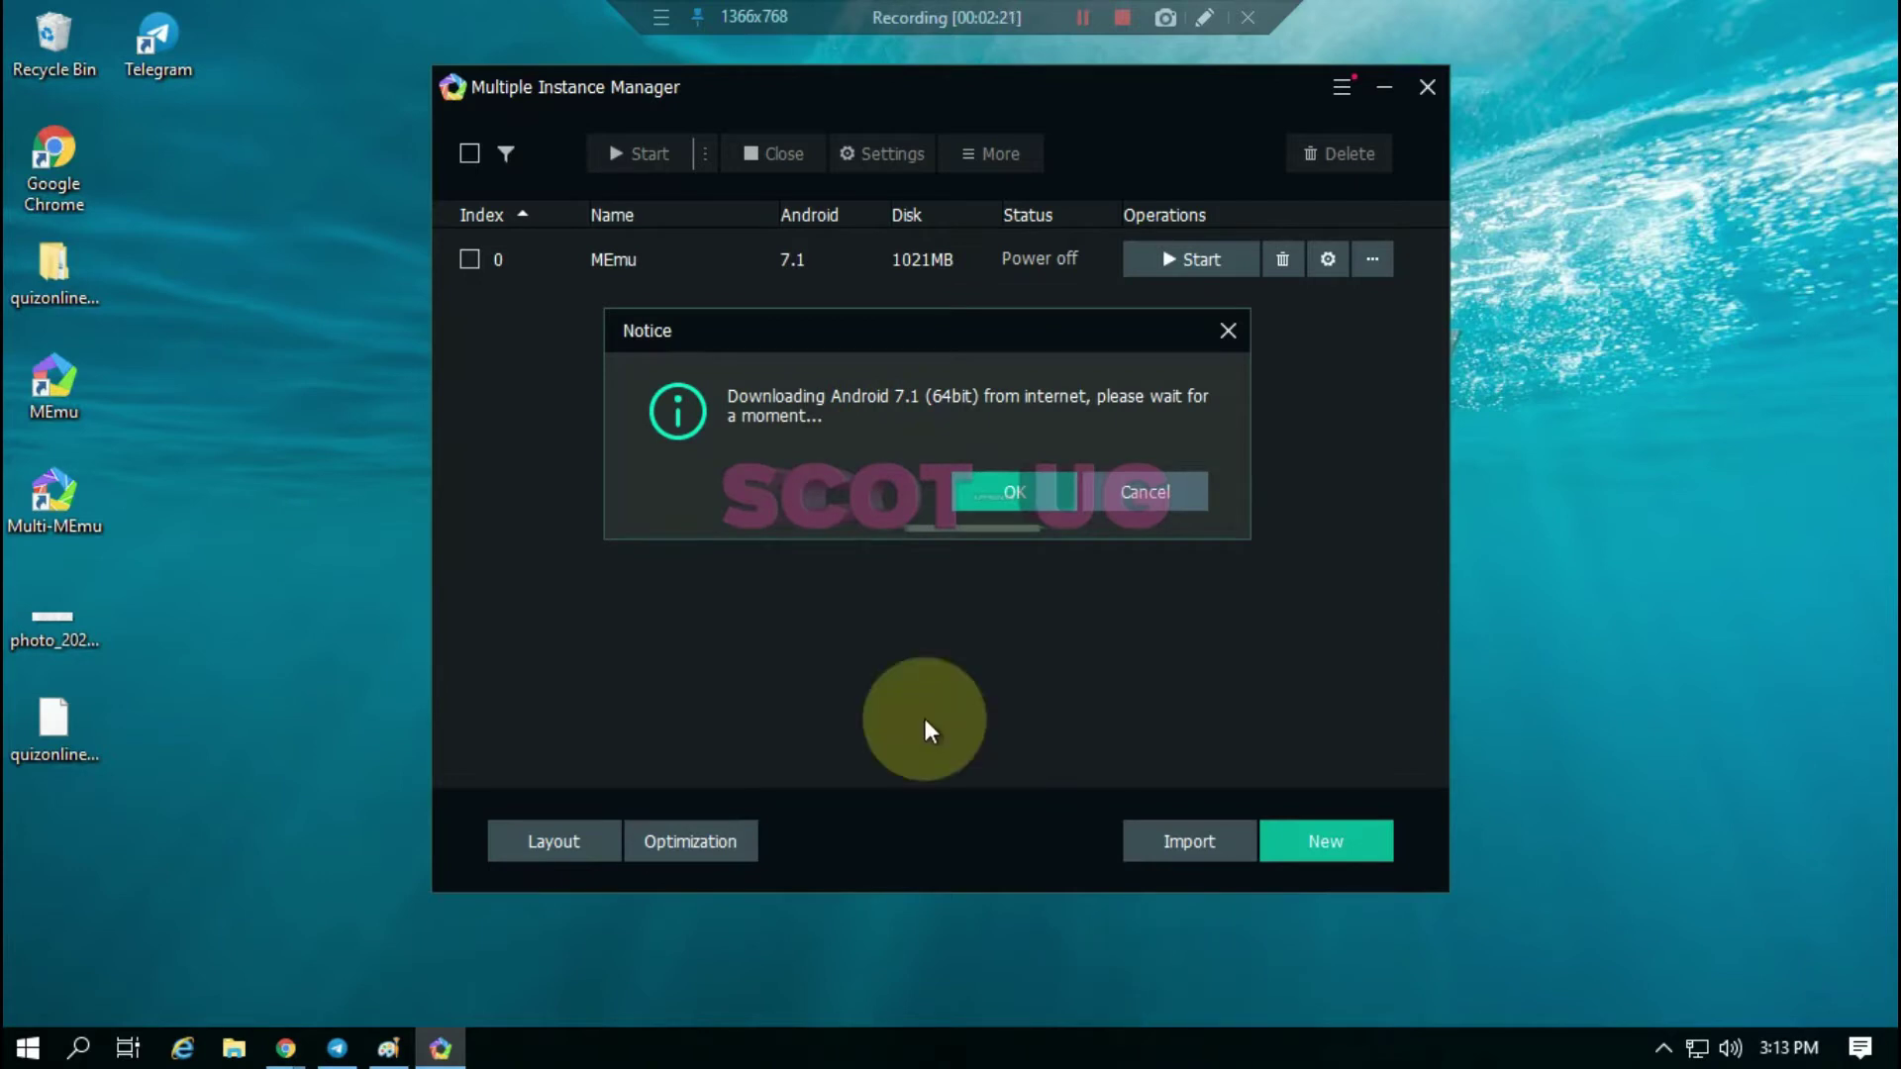
click(1012, 499)
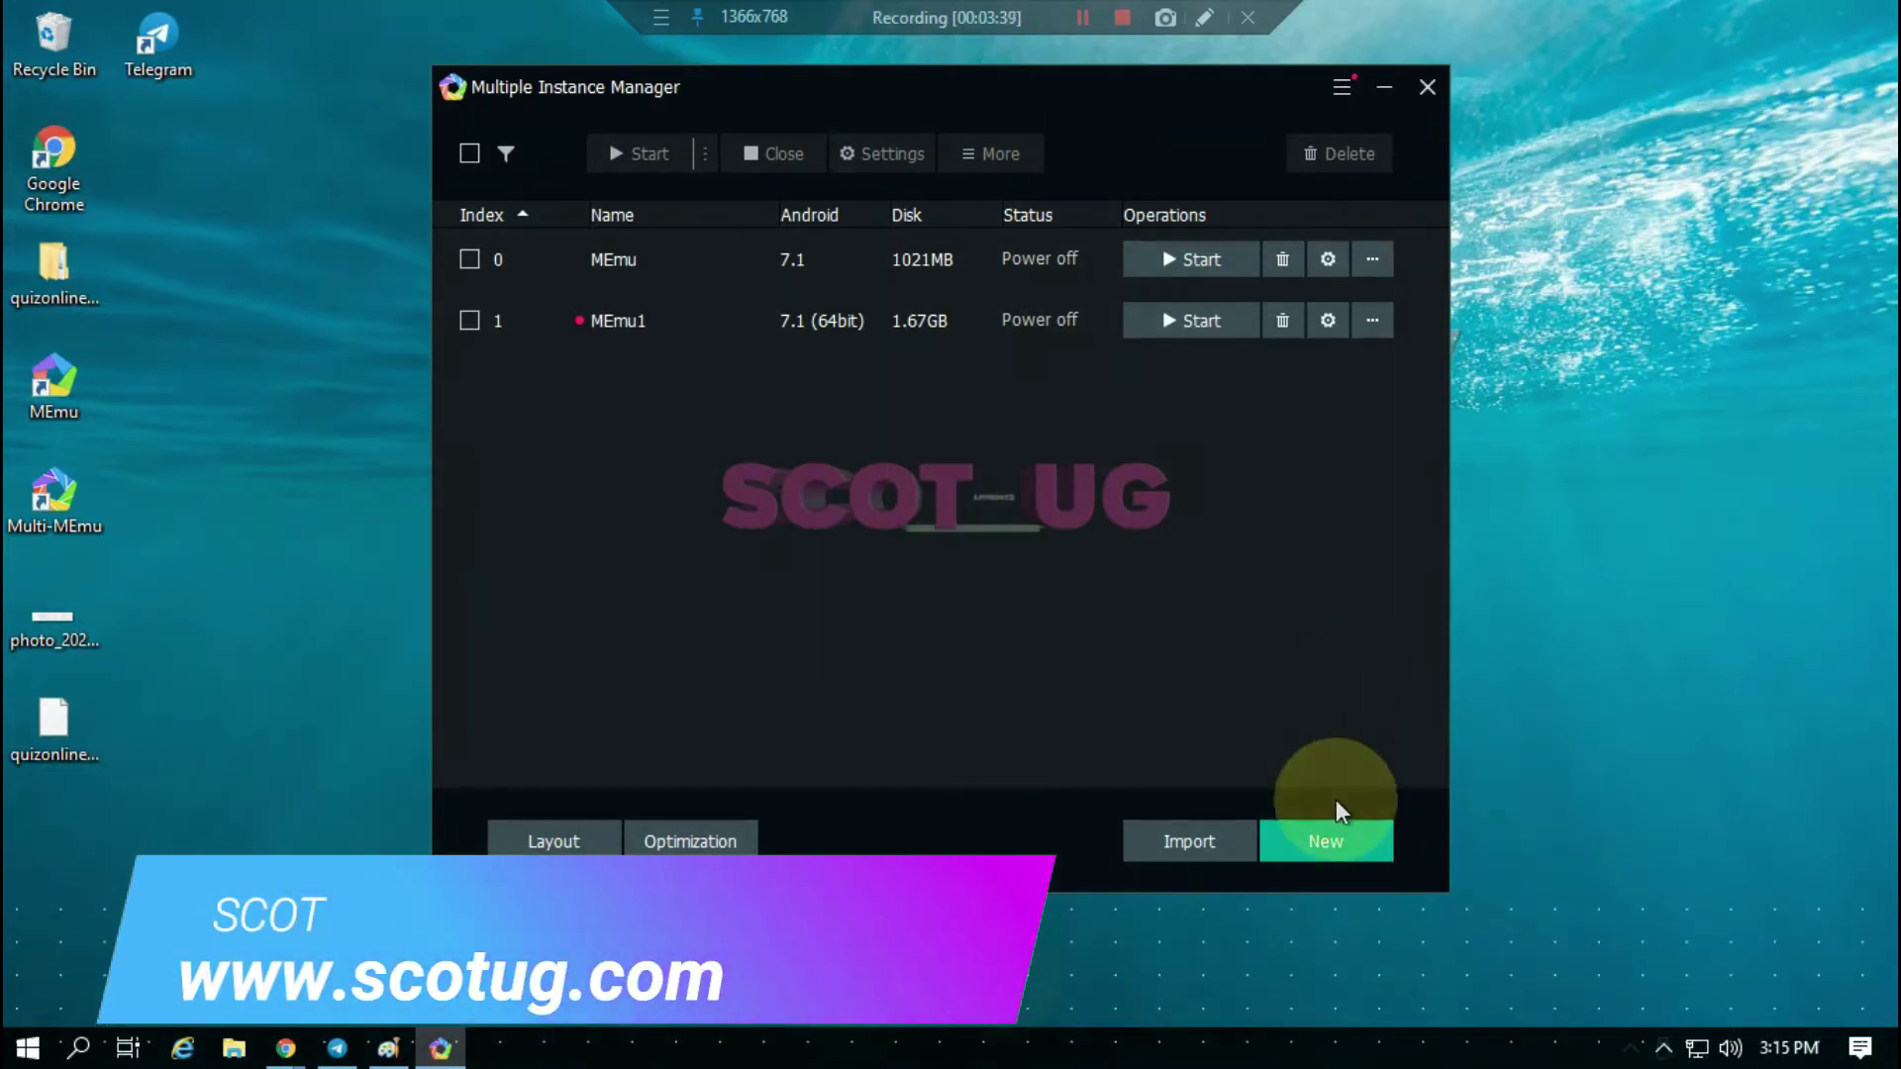
- Show MEmu1's Clone, Clean up, Export and Randomize actions
click(1329, 832)
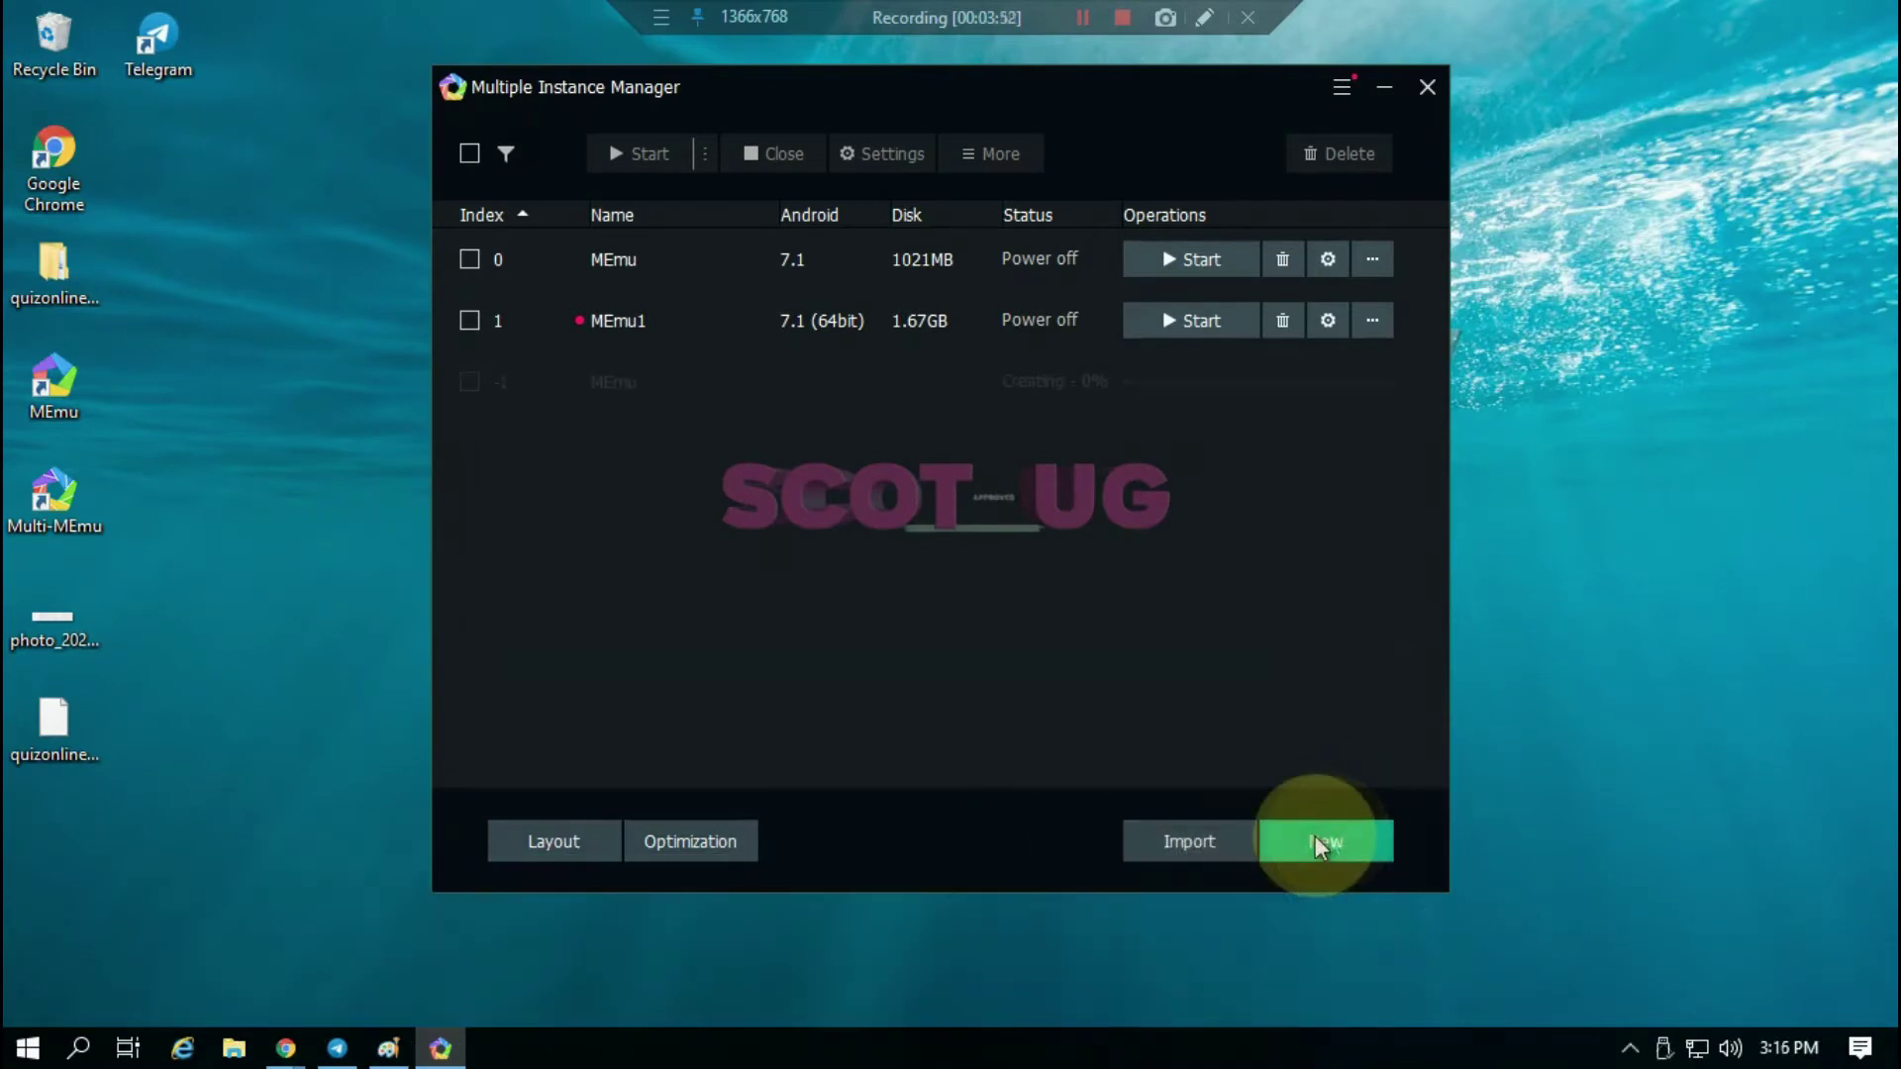
click(1315, 836)
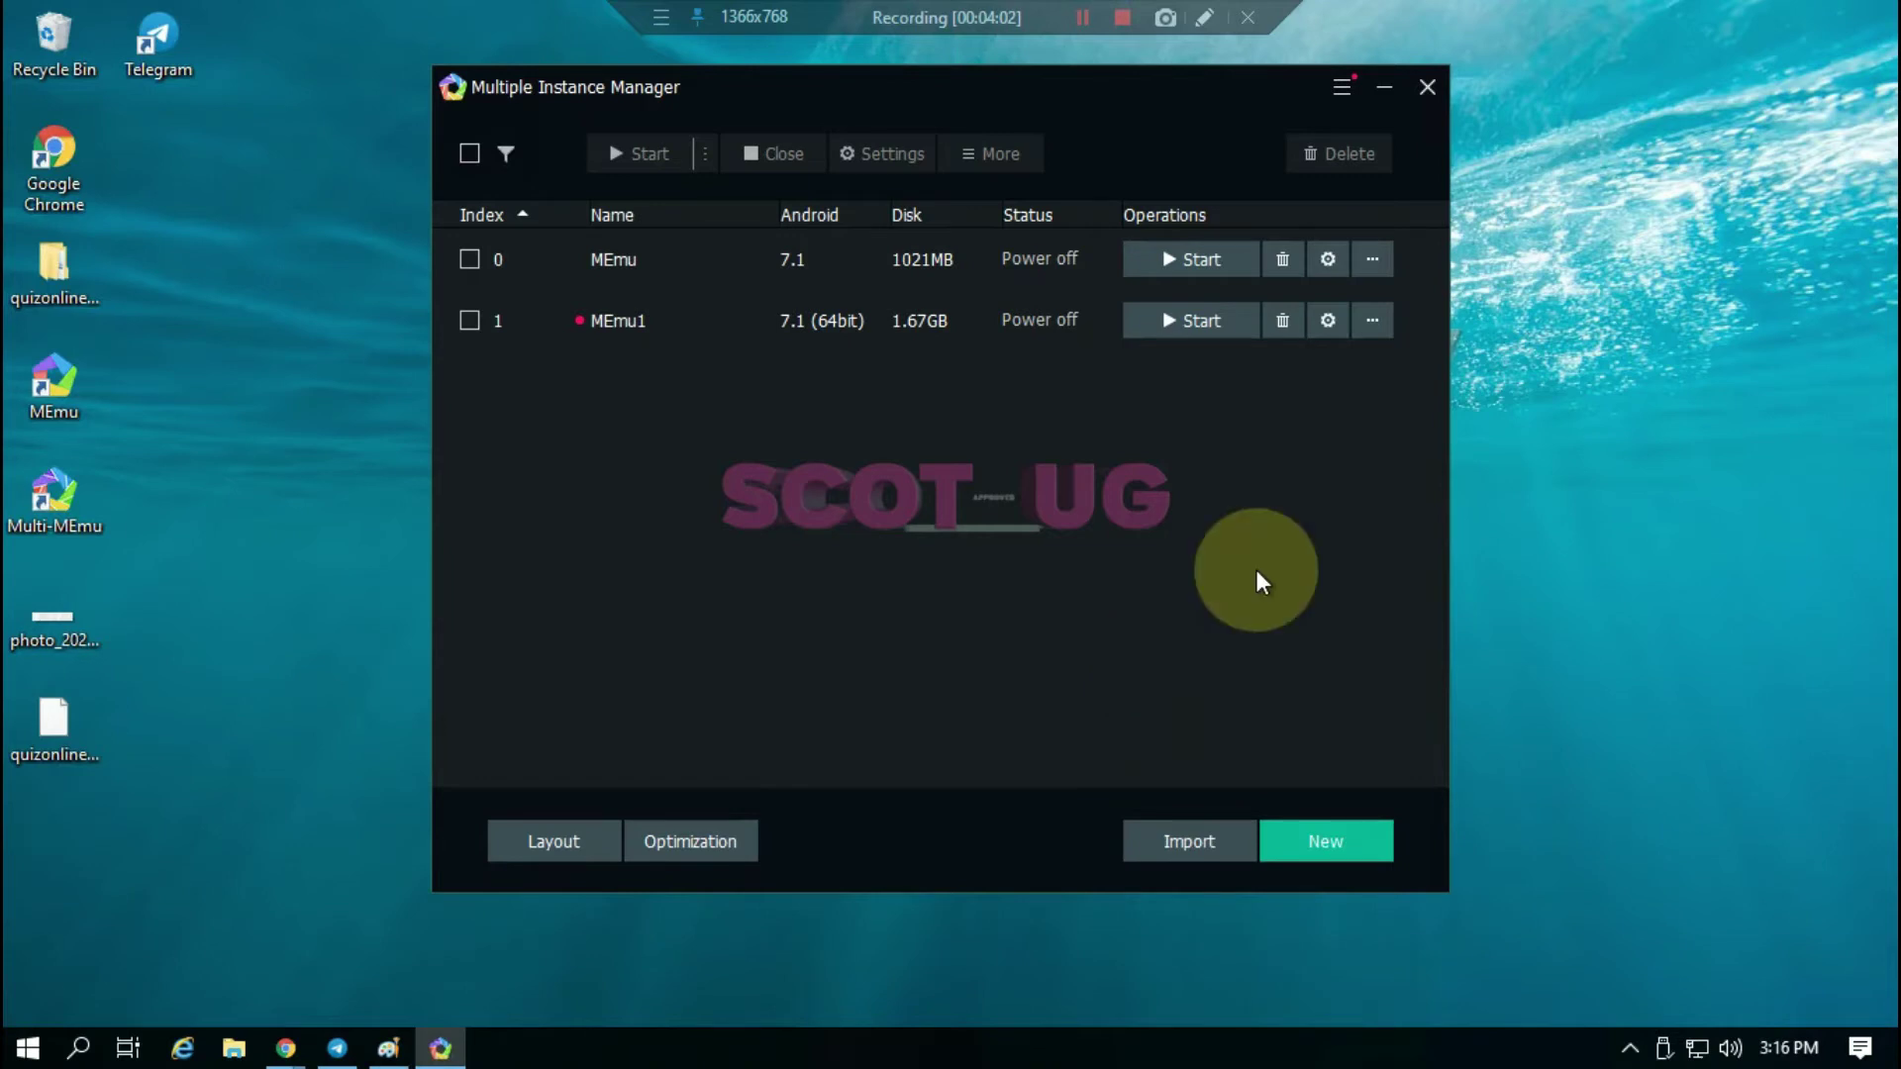
click(1371, 327)
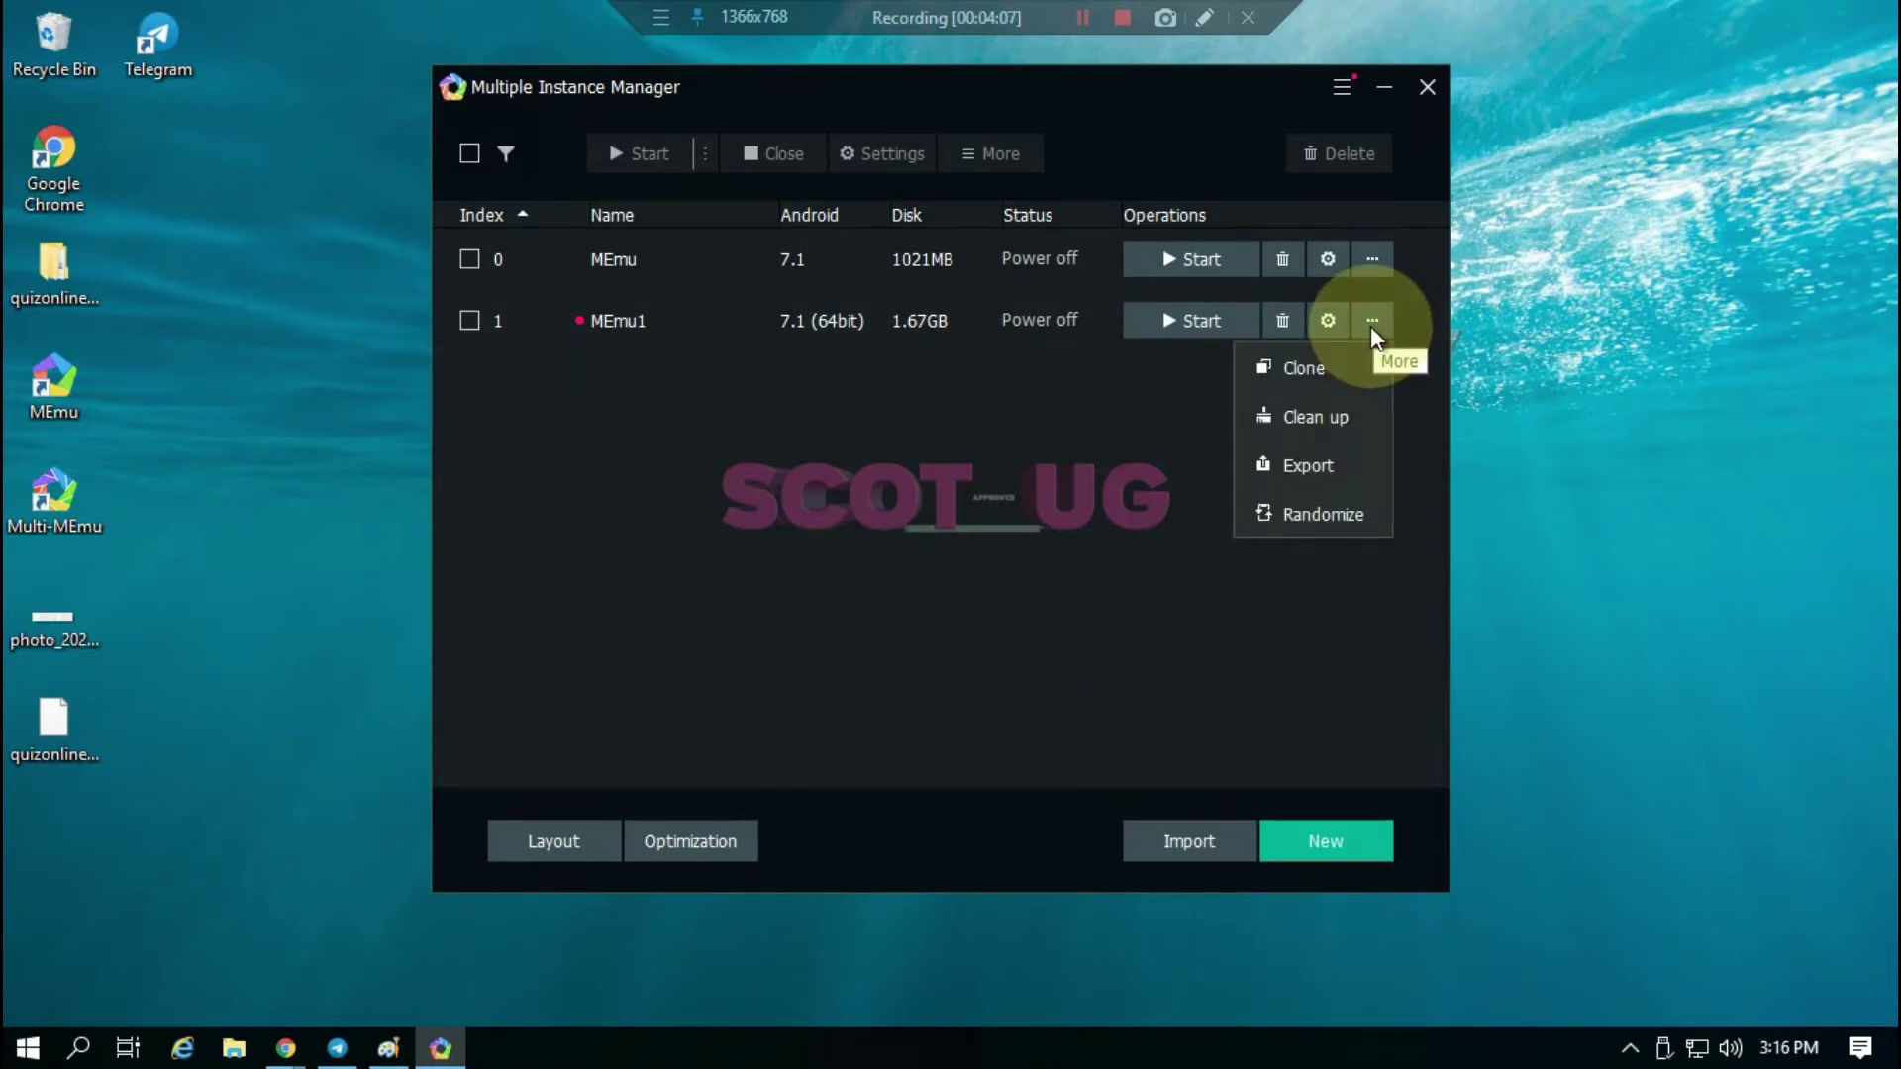
- Start exporting MEmu1 with the Compact option left Enabled
click(1333, 463)
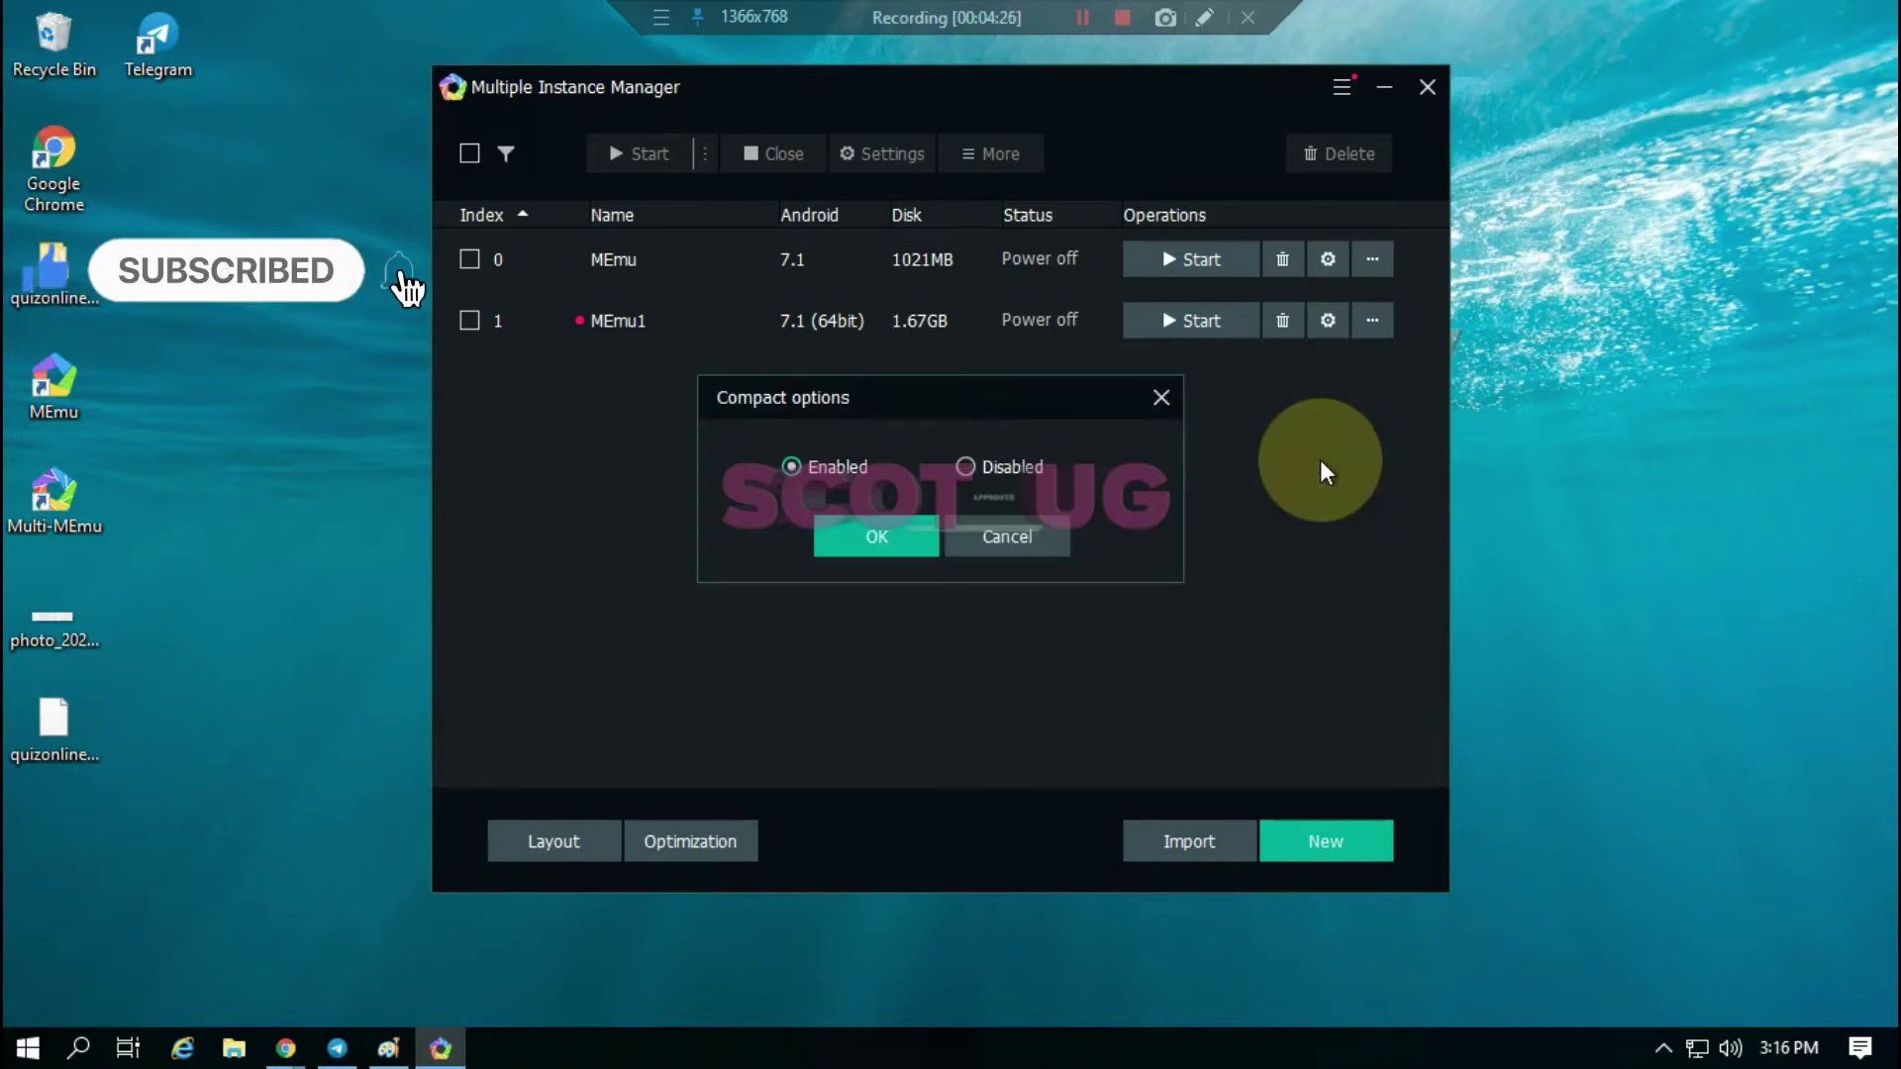
click(1014, 534)
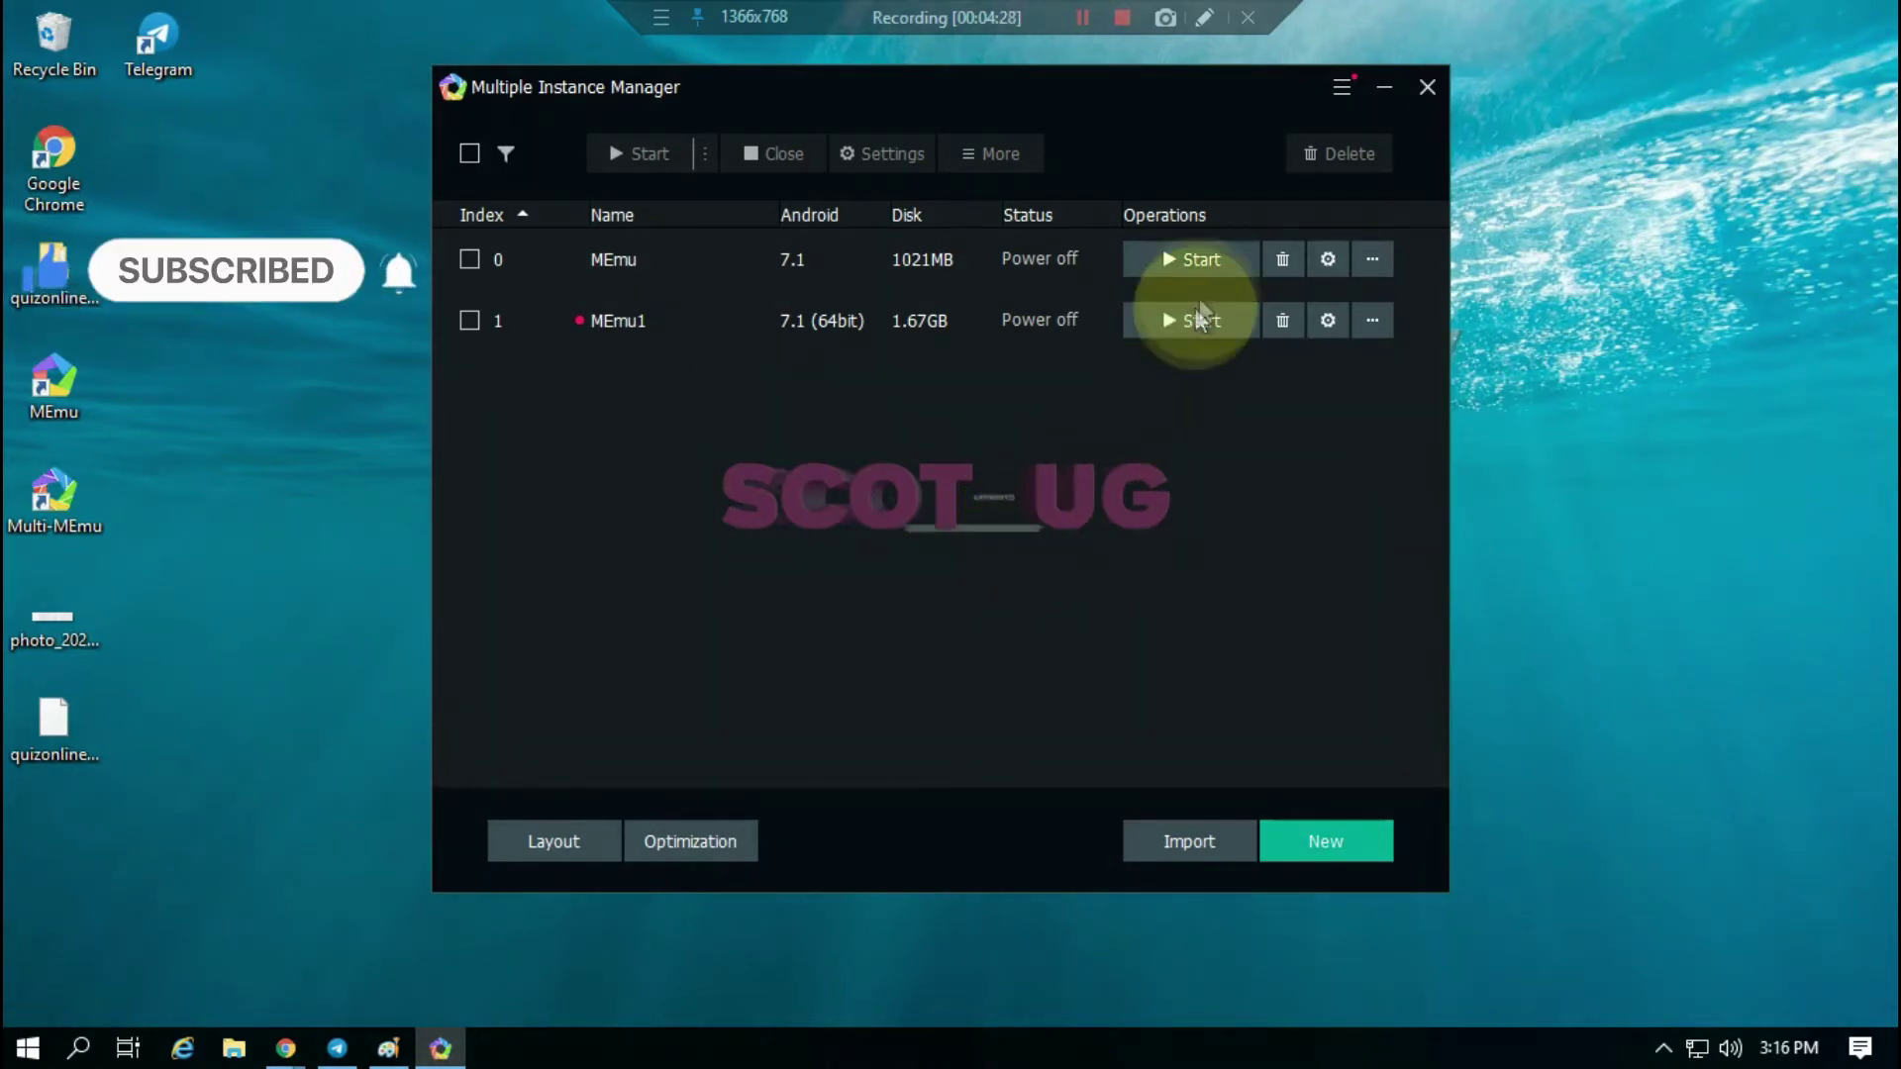
click(1386, 322)
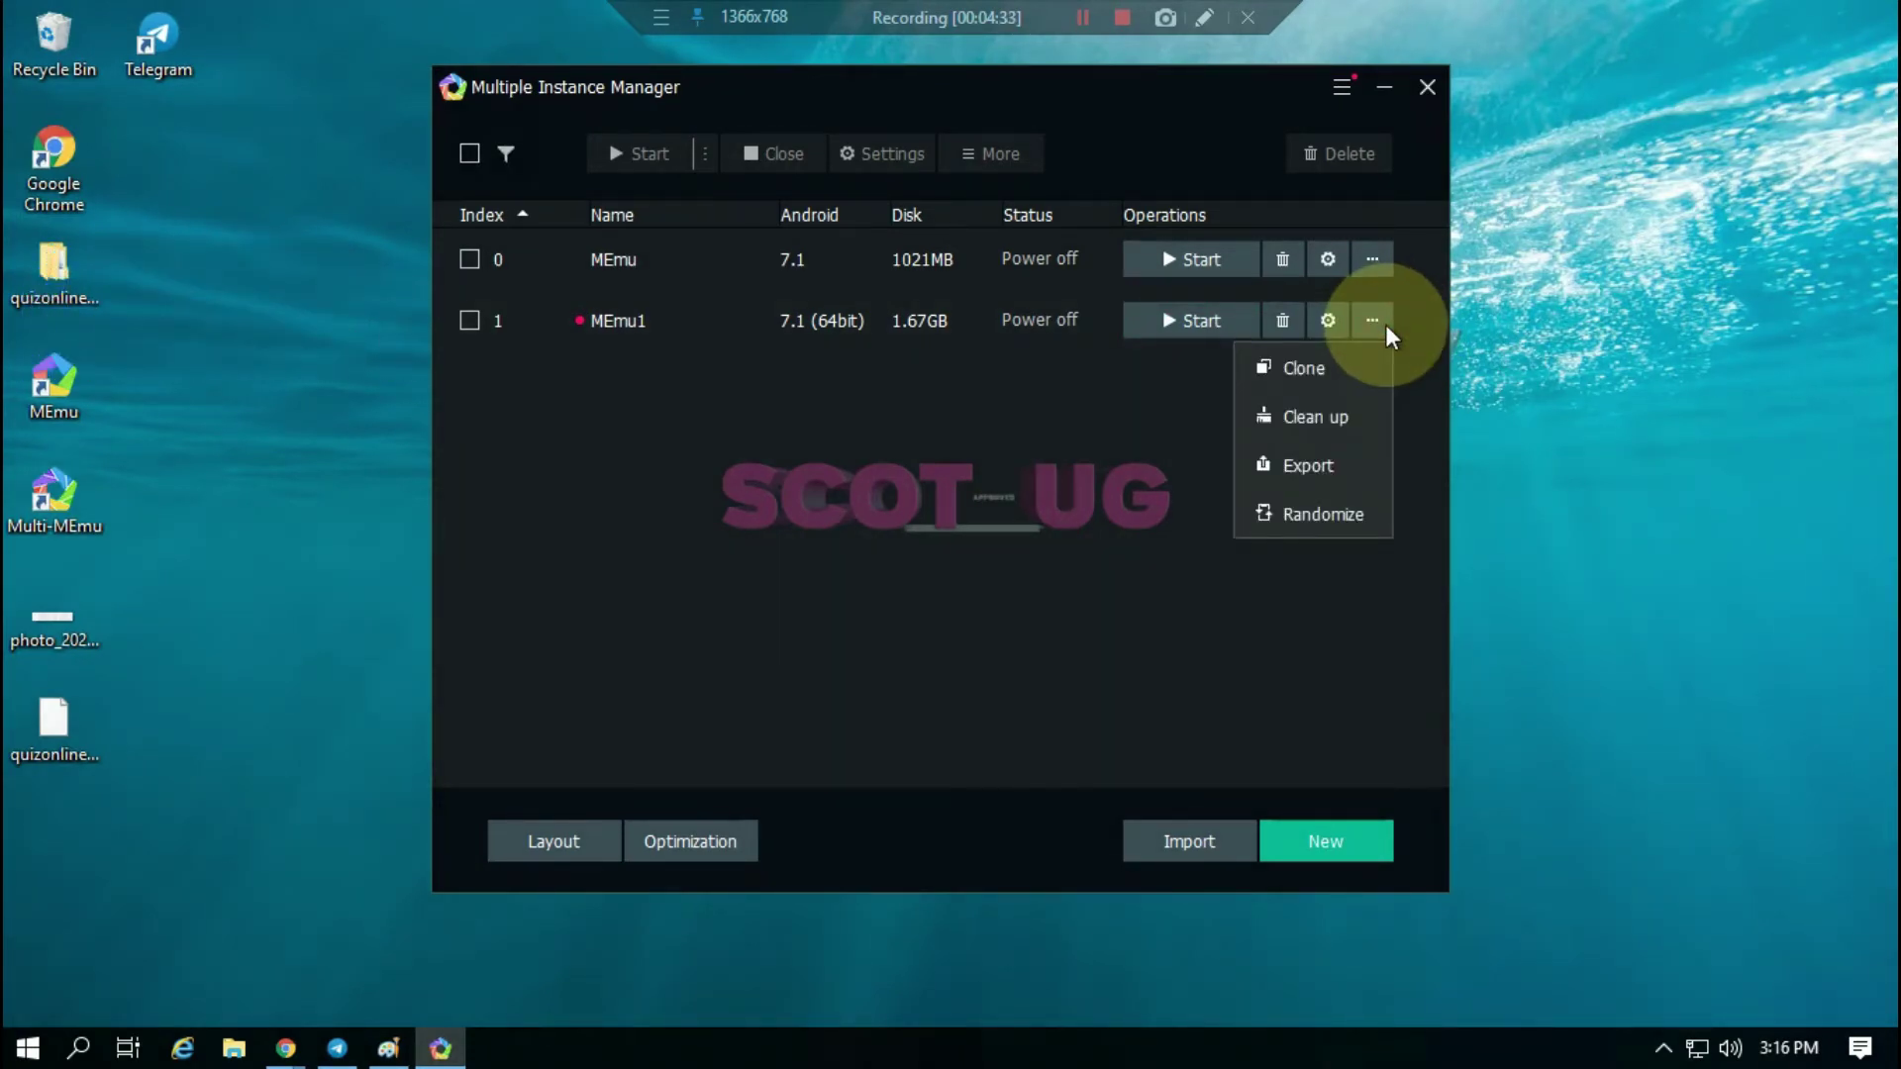
click(1350, 465)
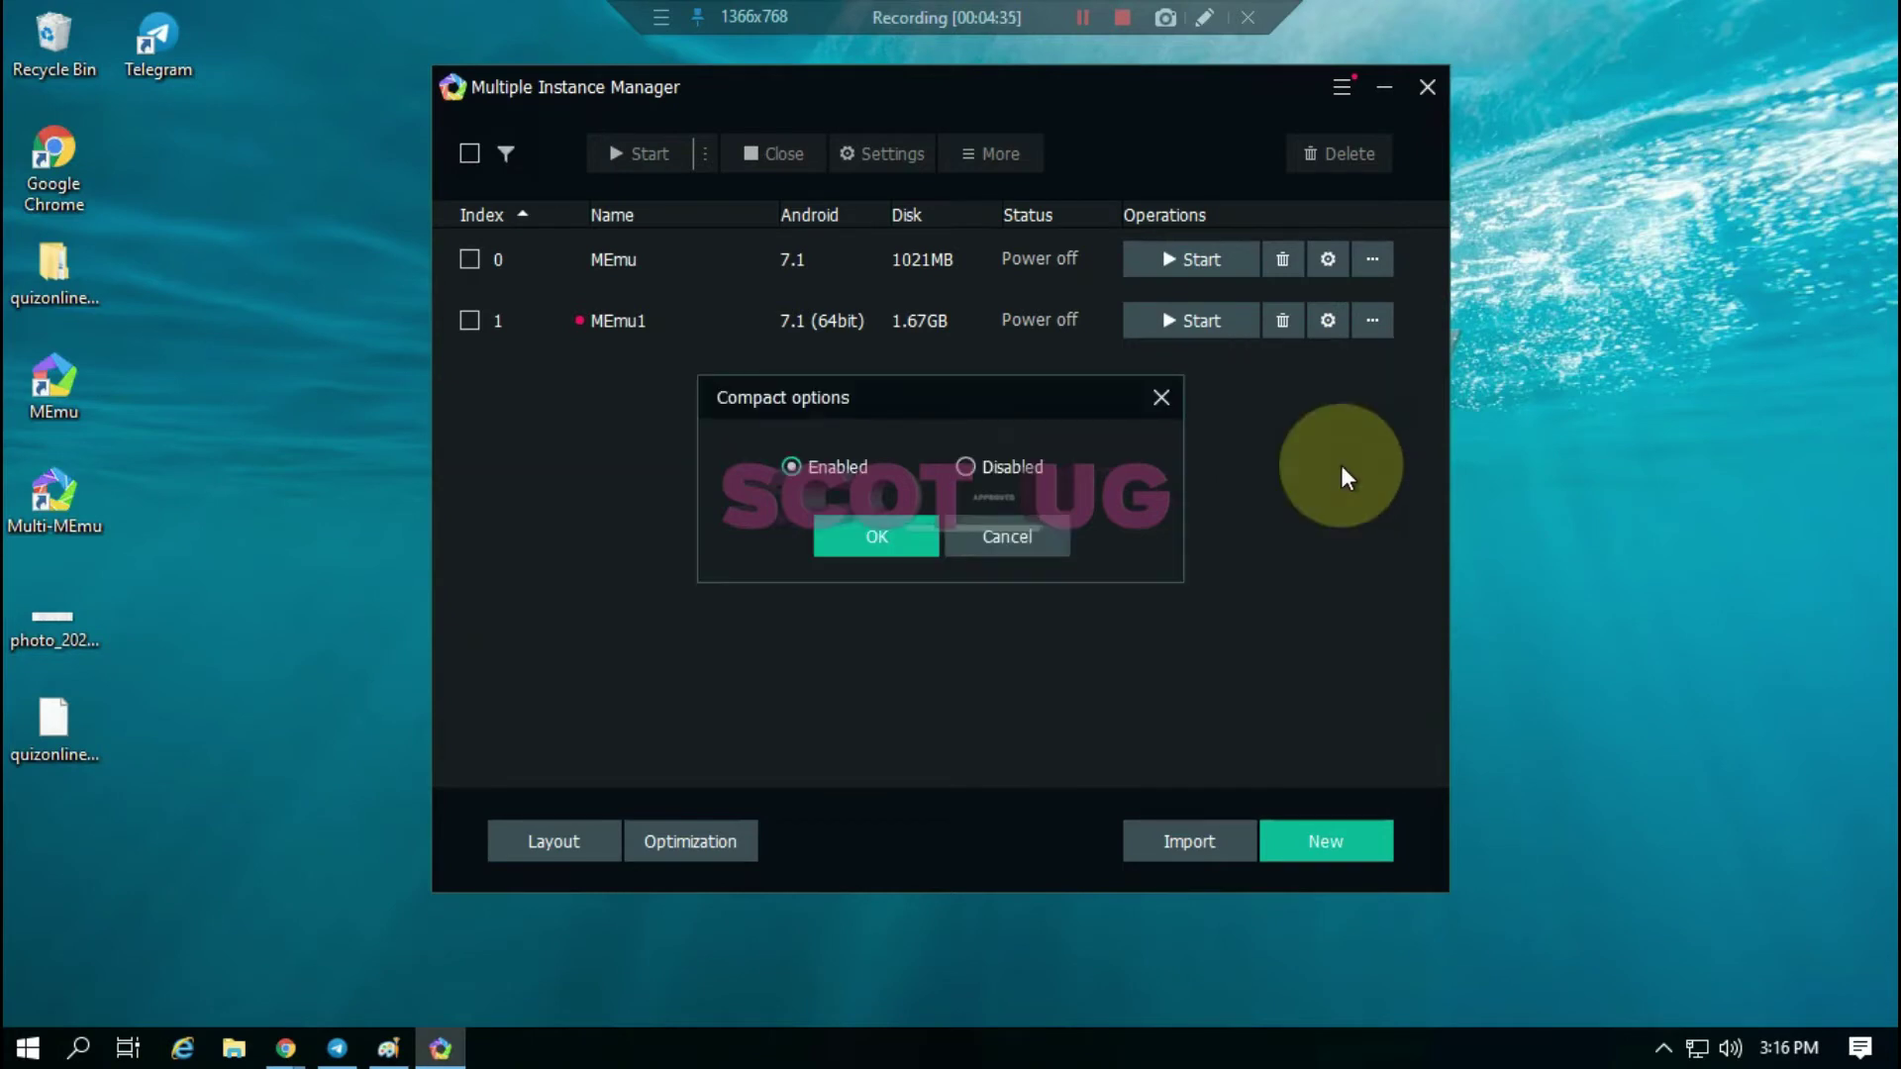
click(864, 537)
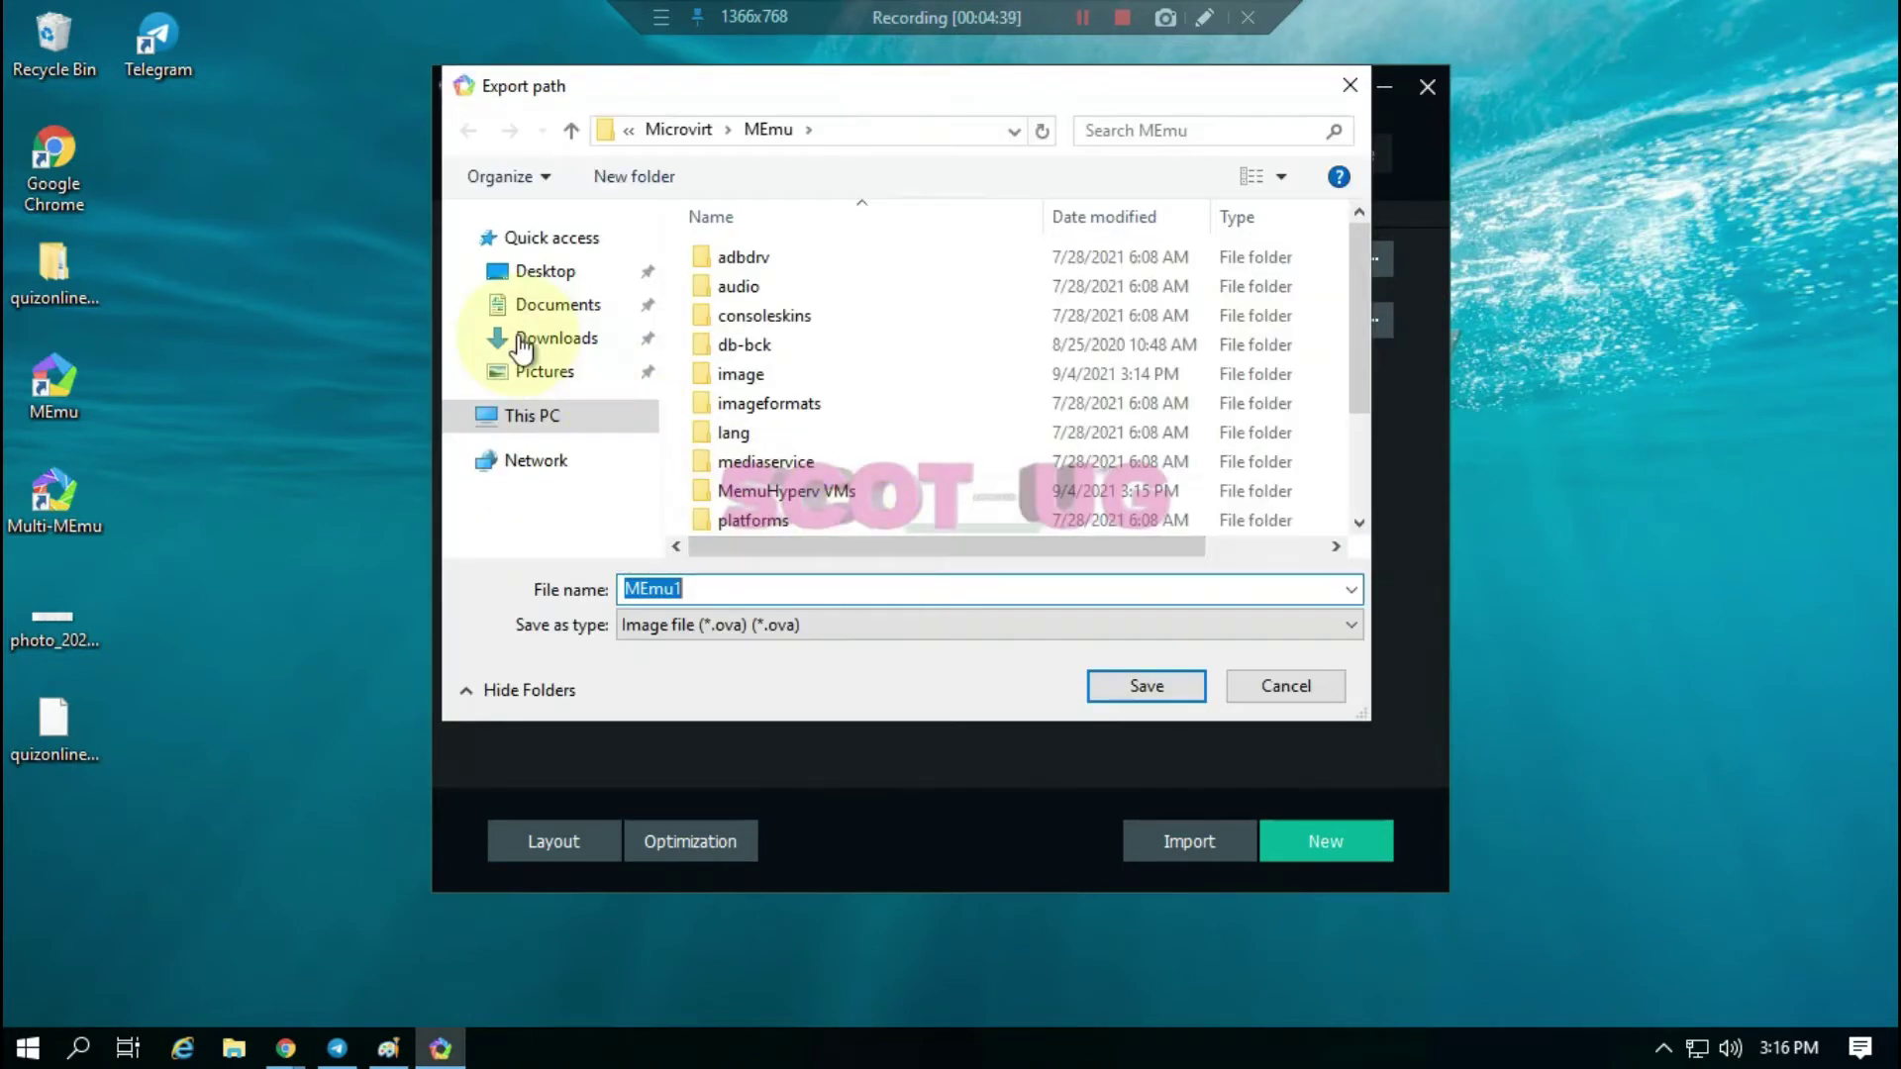
- Save the export to the Desktop as the .ova file 'MEMU64BIT BY SCOTUG'
click(593, 276)
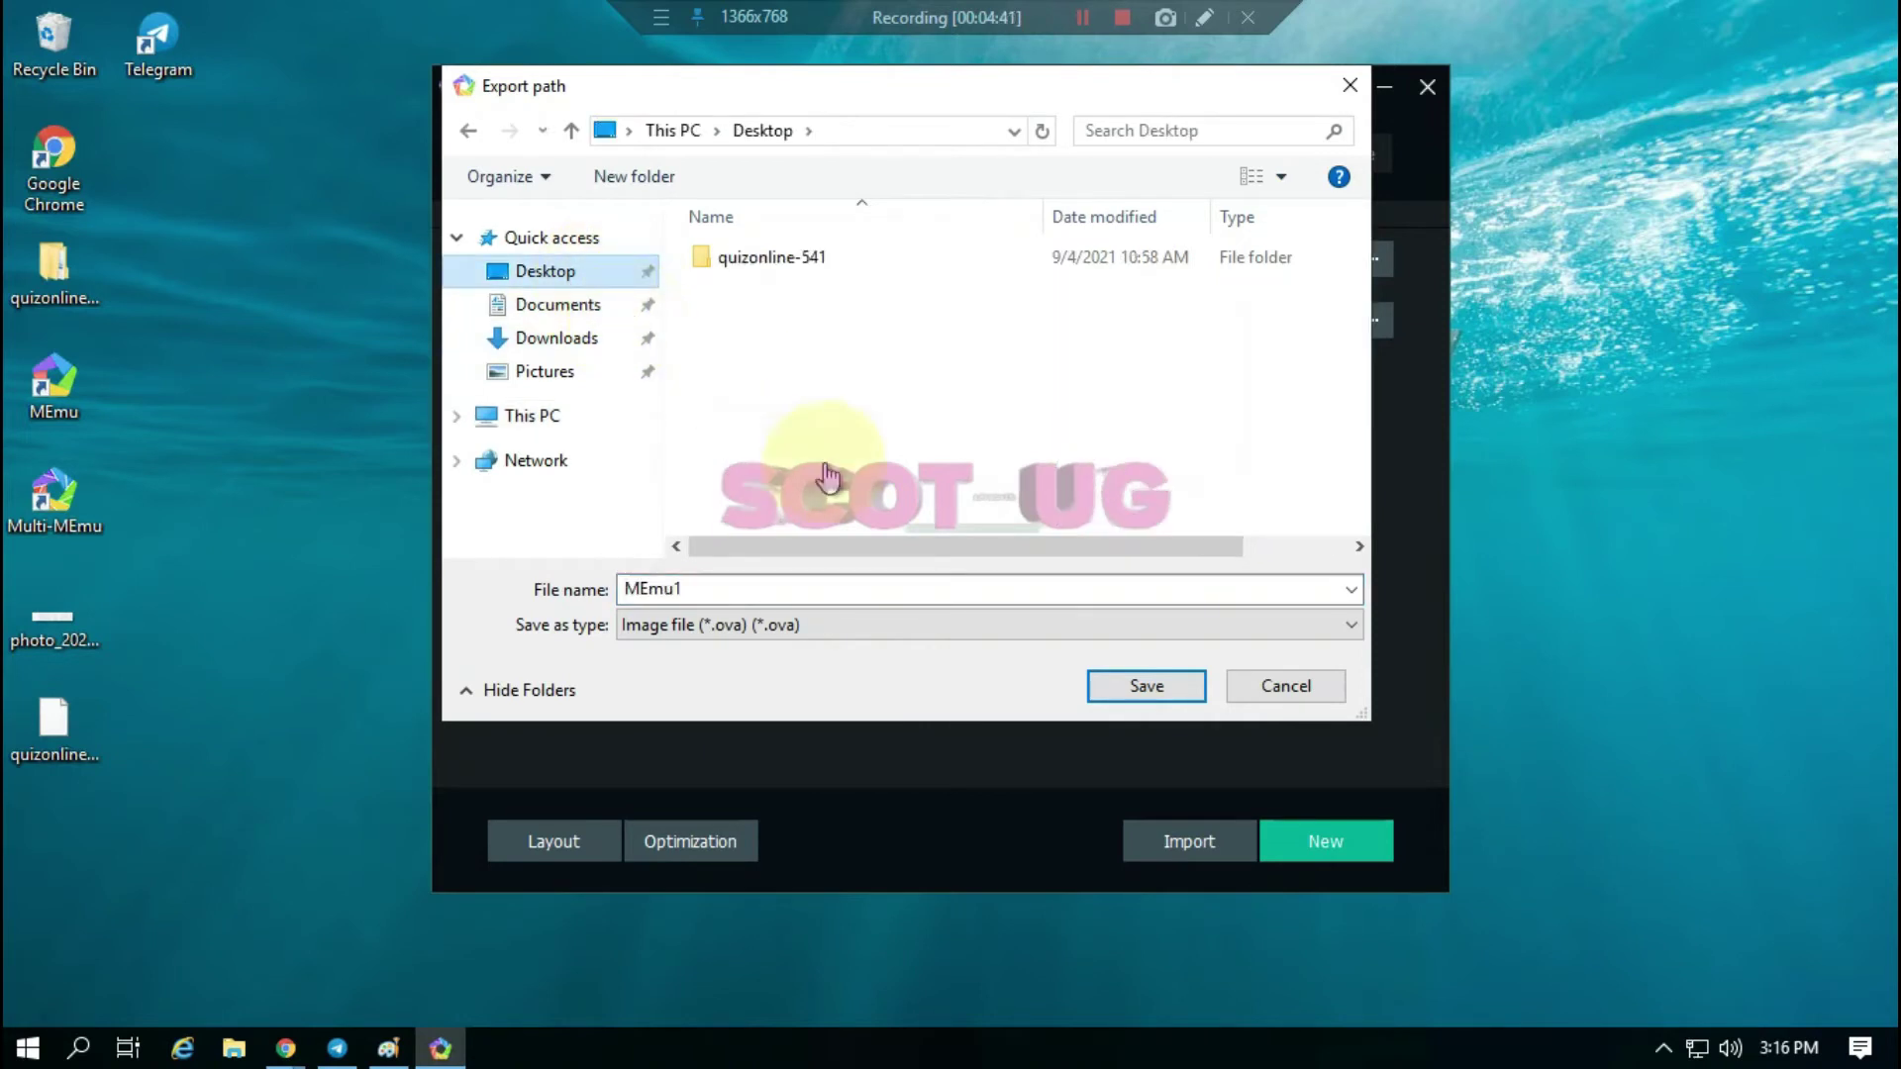
click(721, 584)
drag(535, 580, 534, 584)
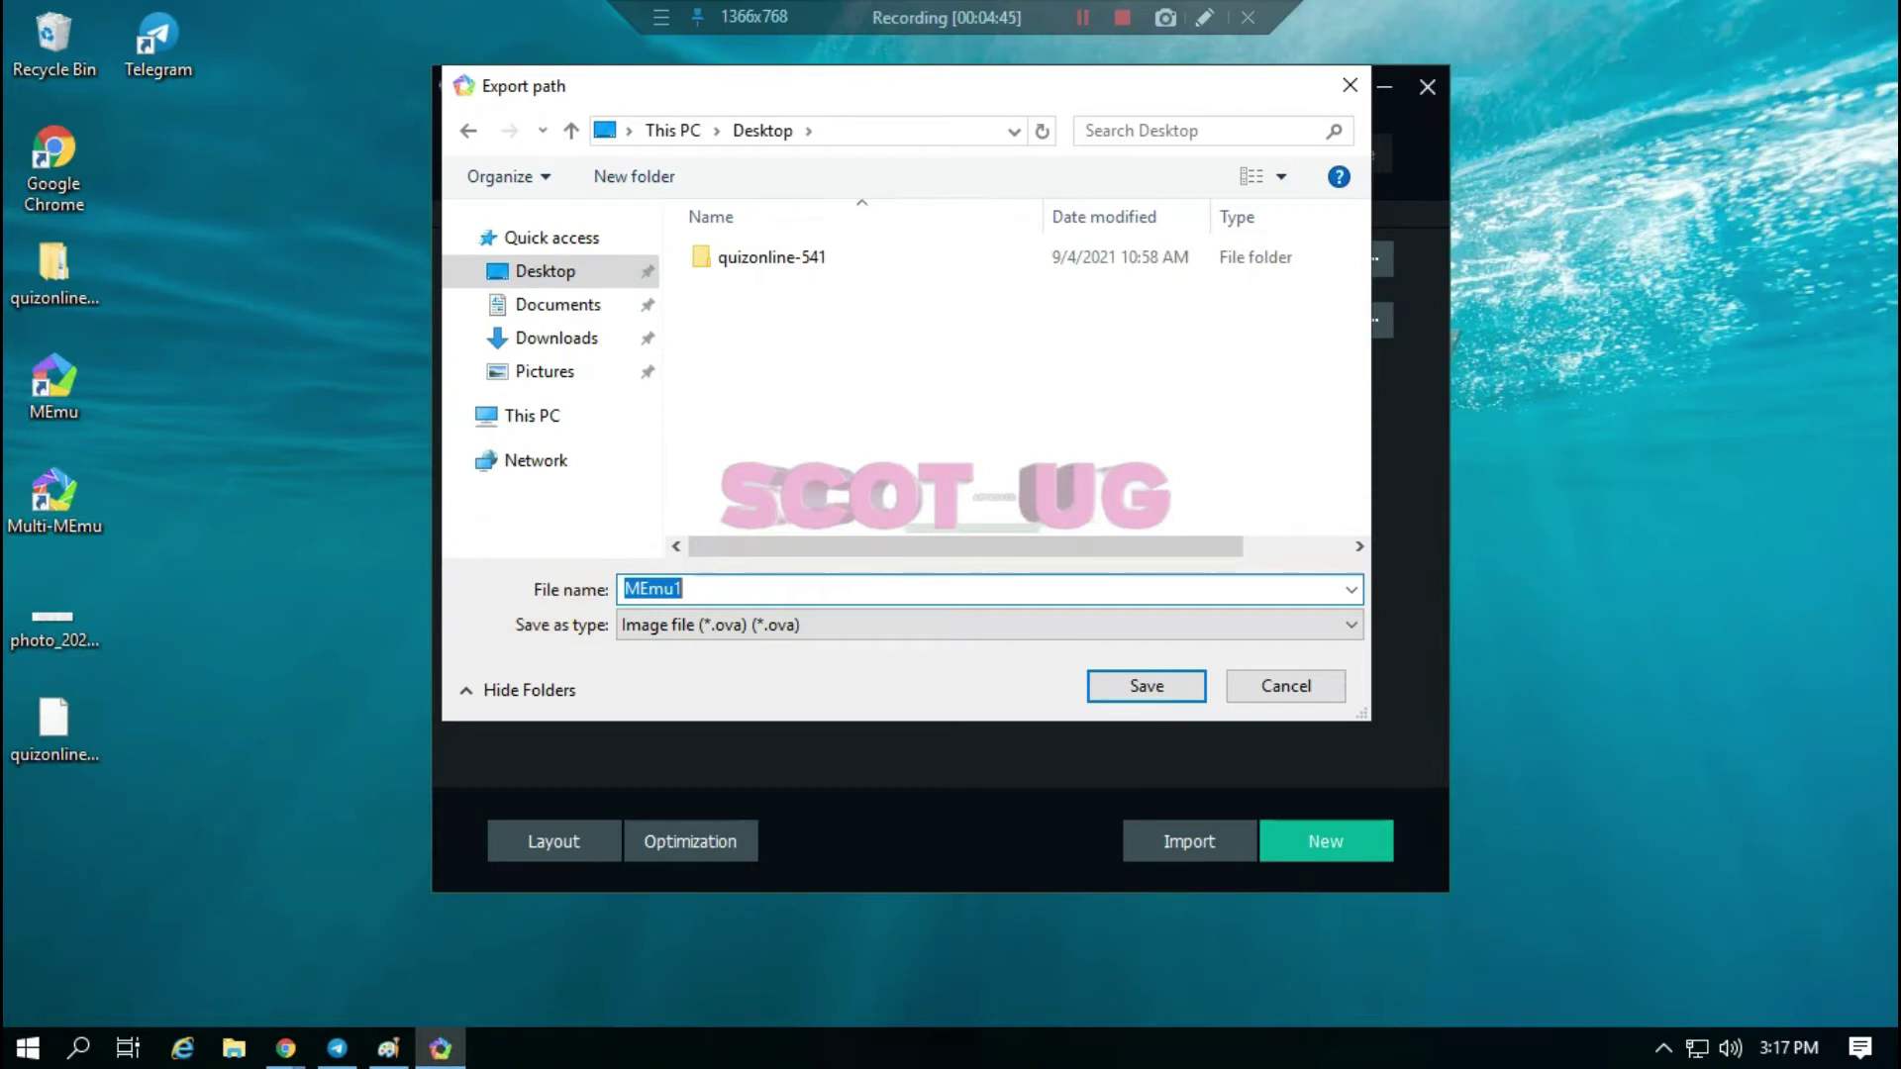
text(MEMU)
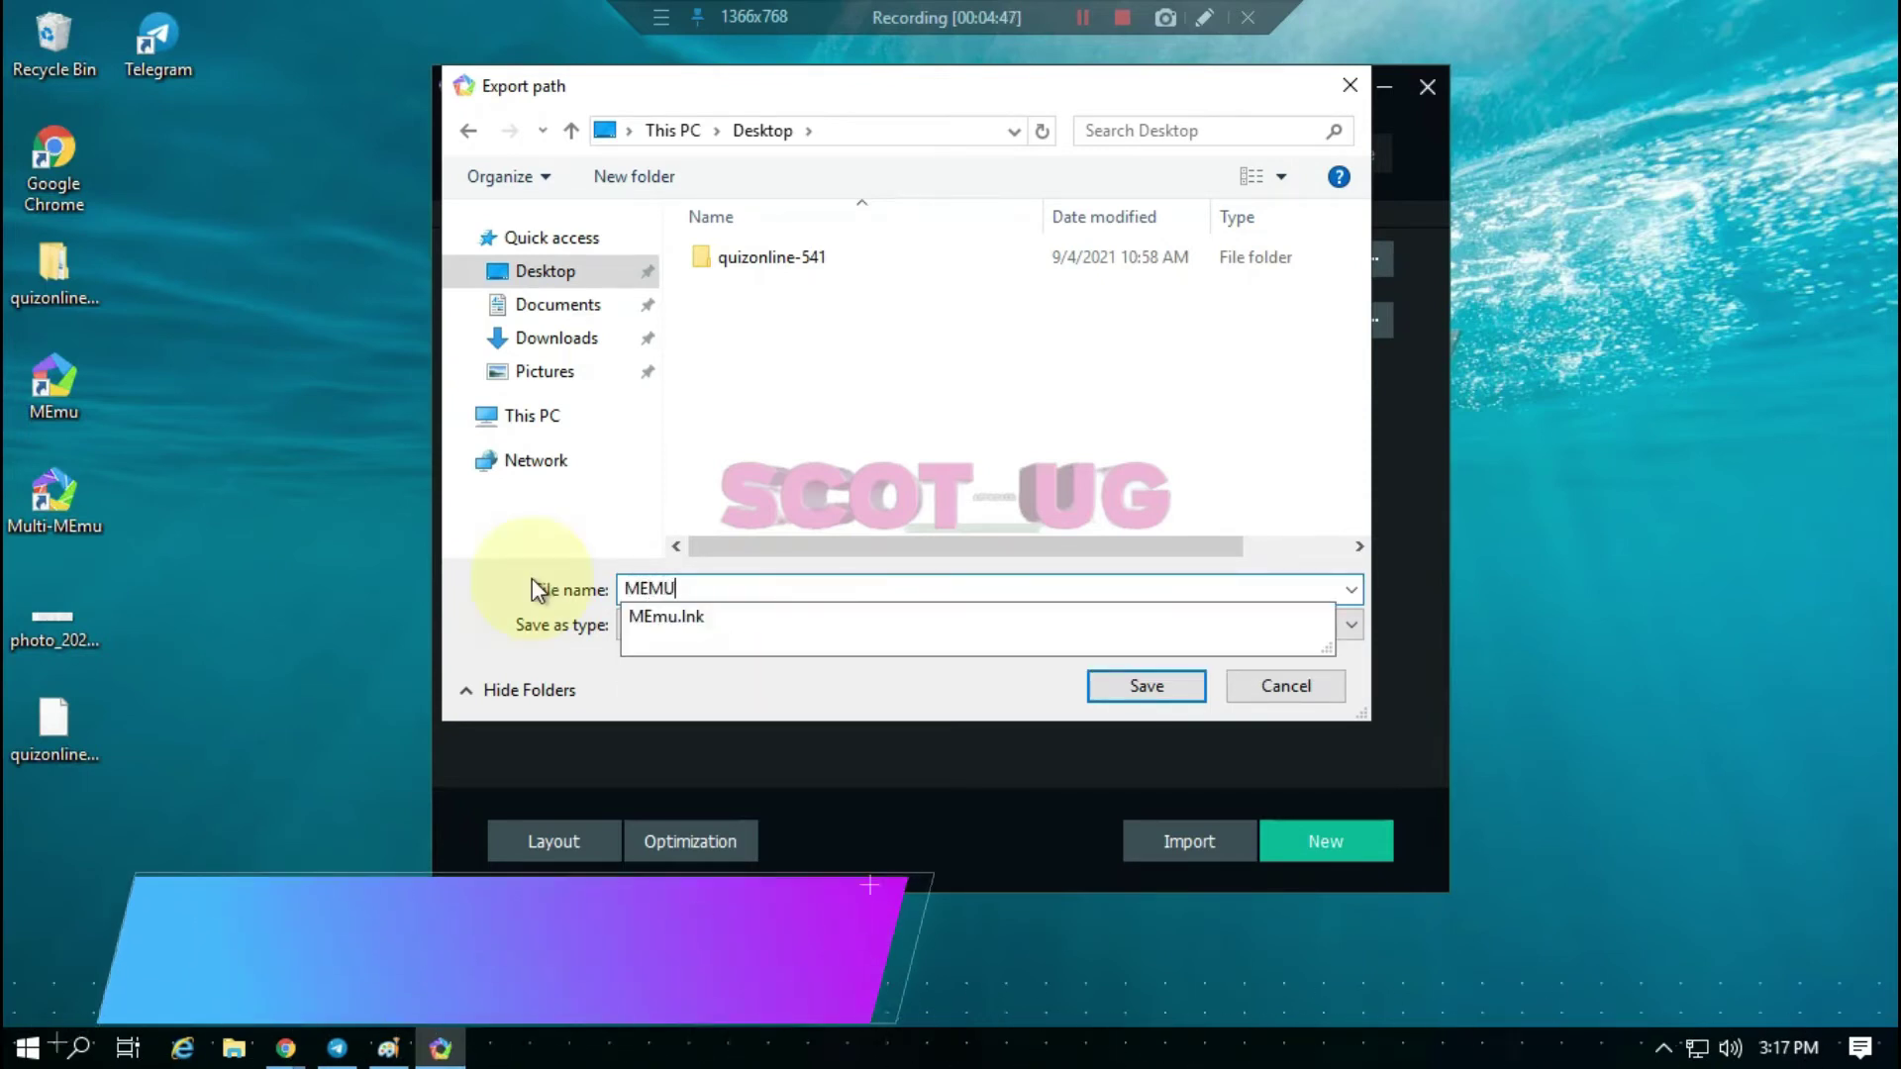
text(64B)
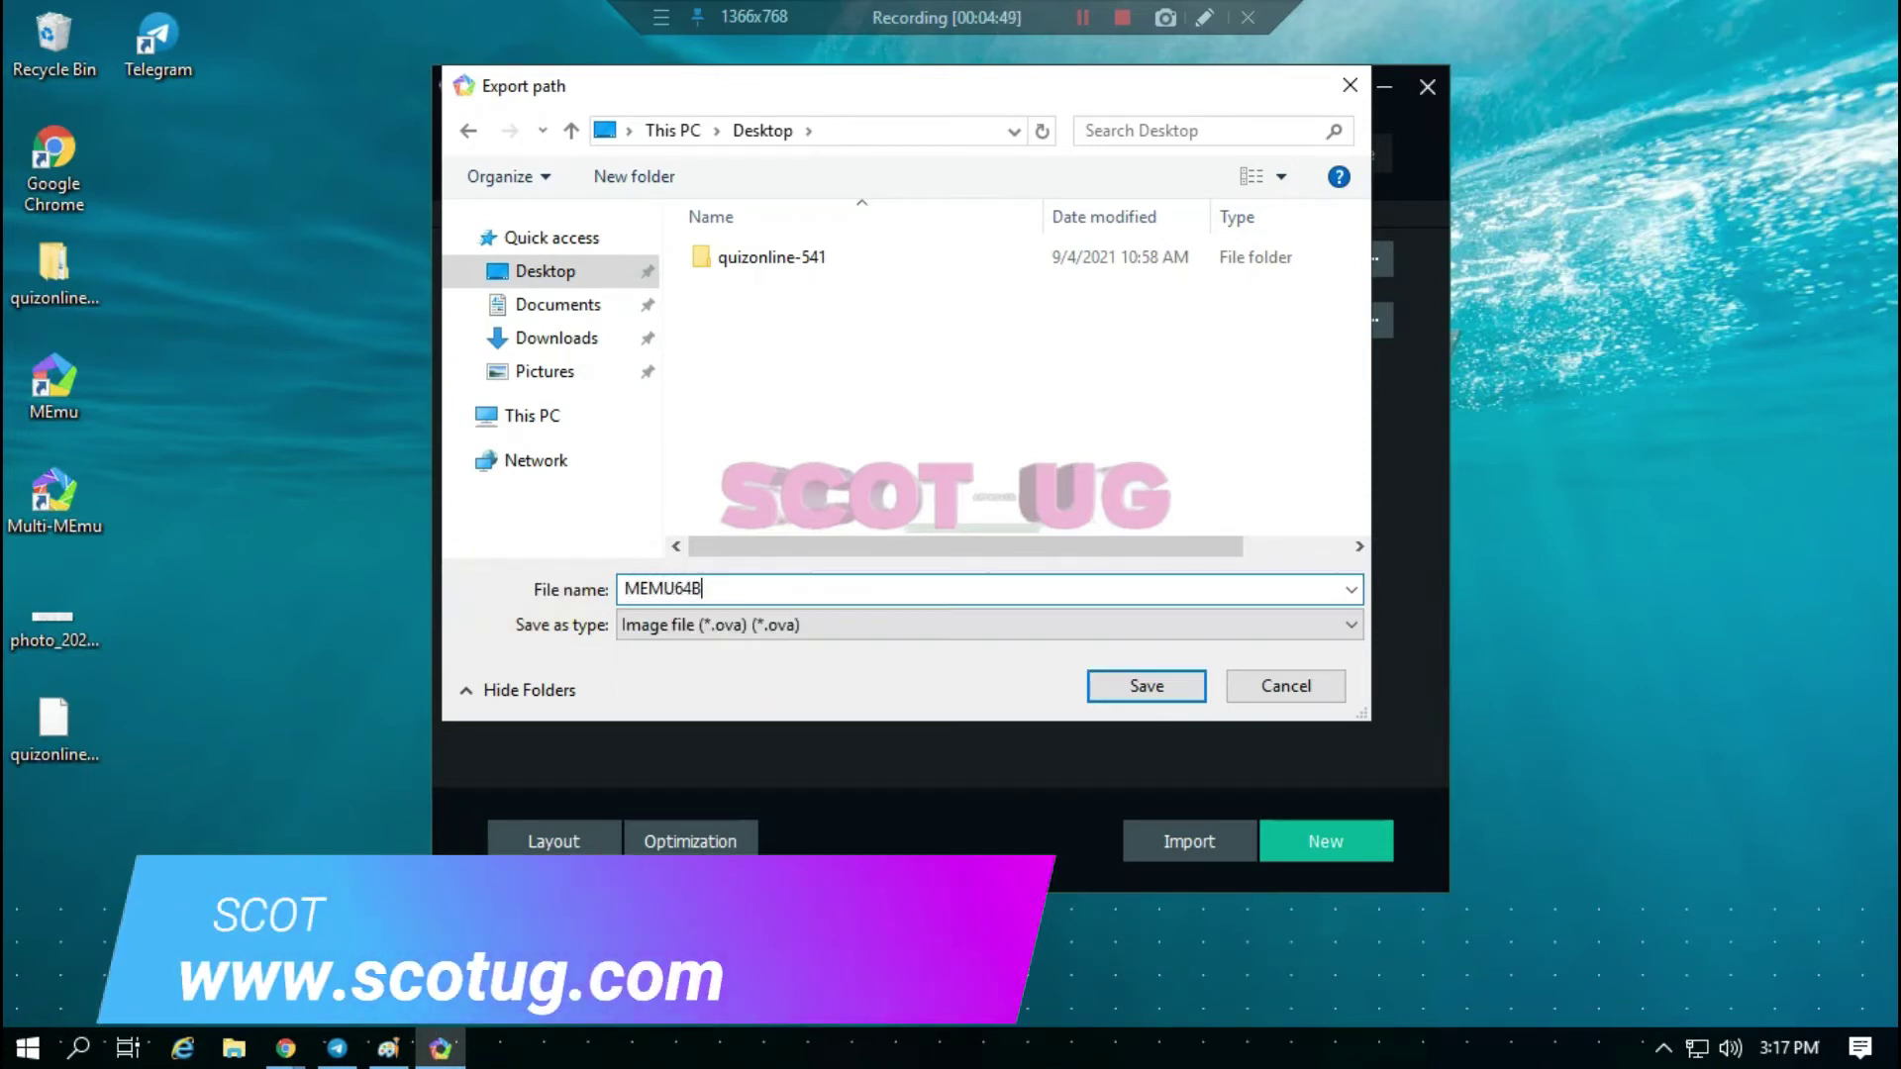
text(IT)
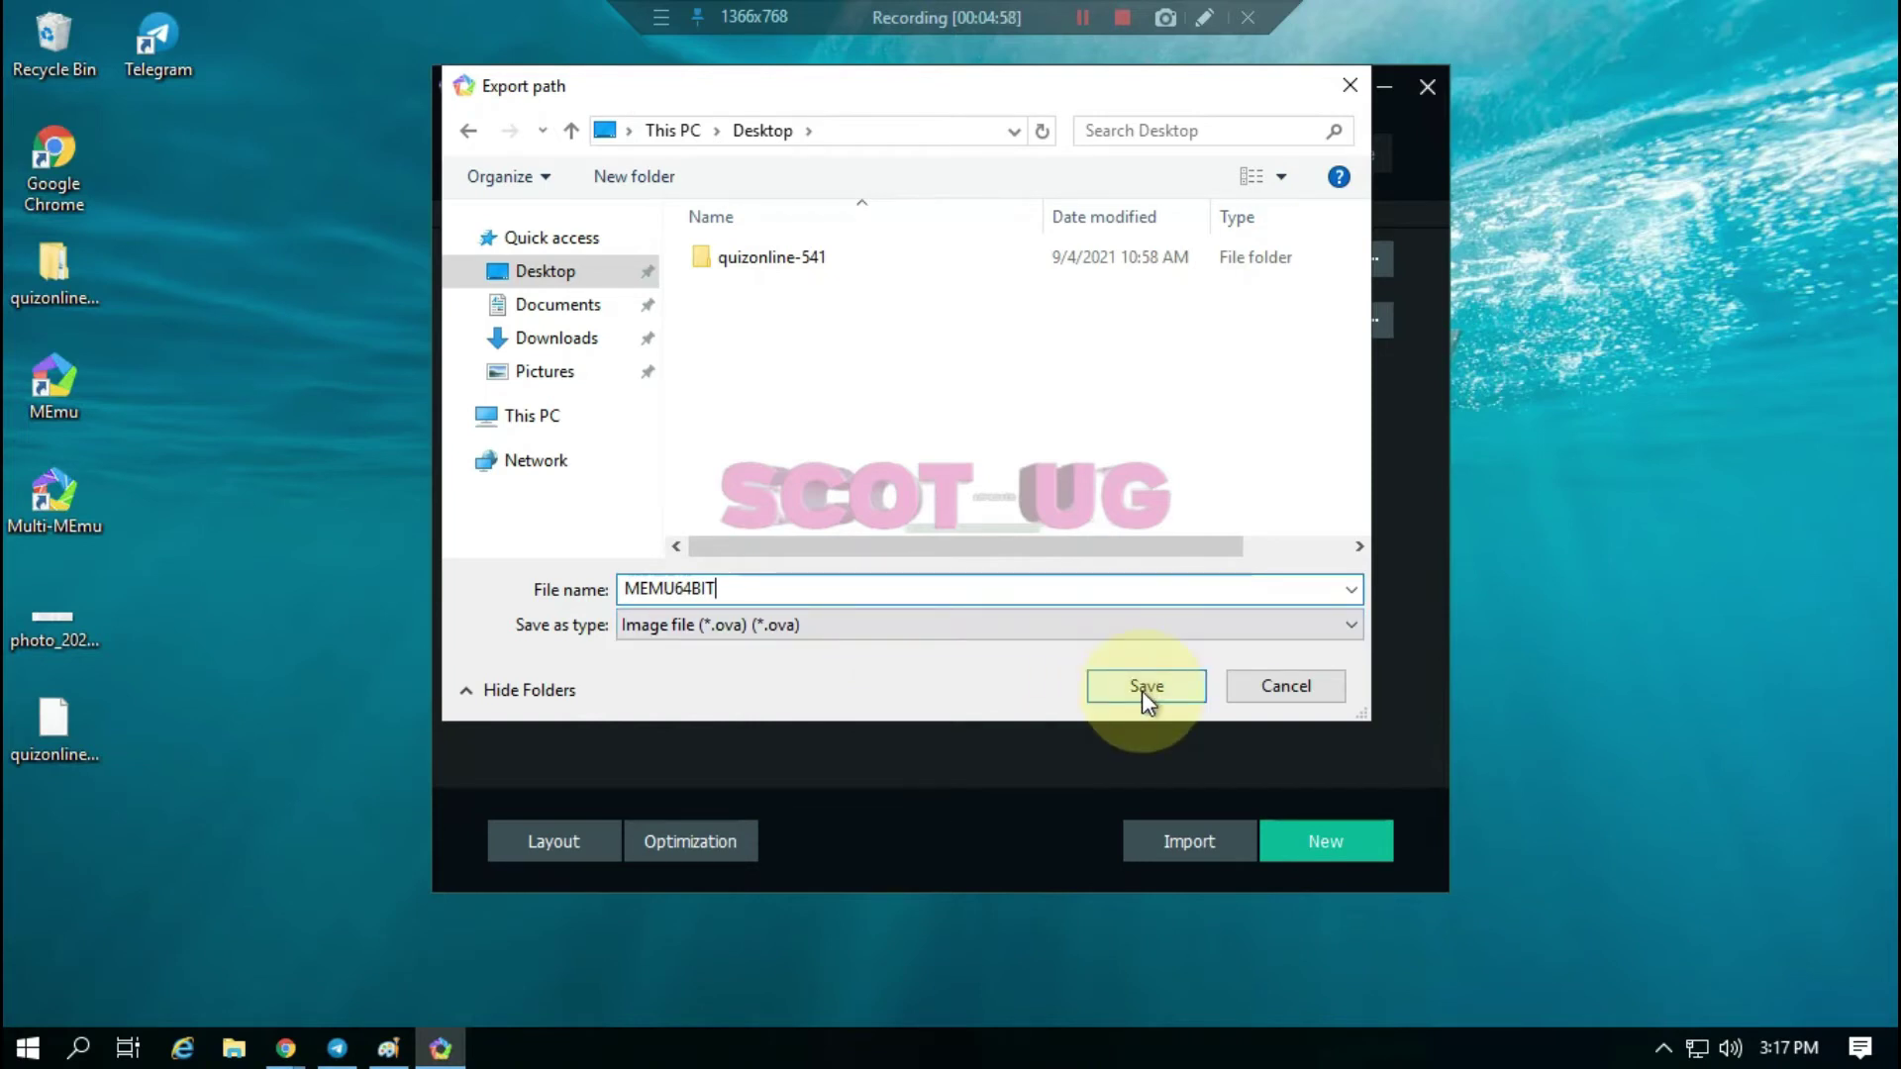
text(BY SCOTUG)
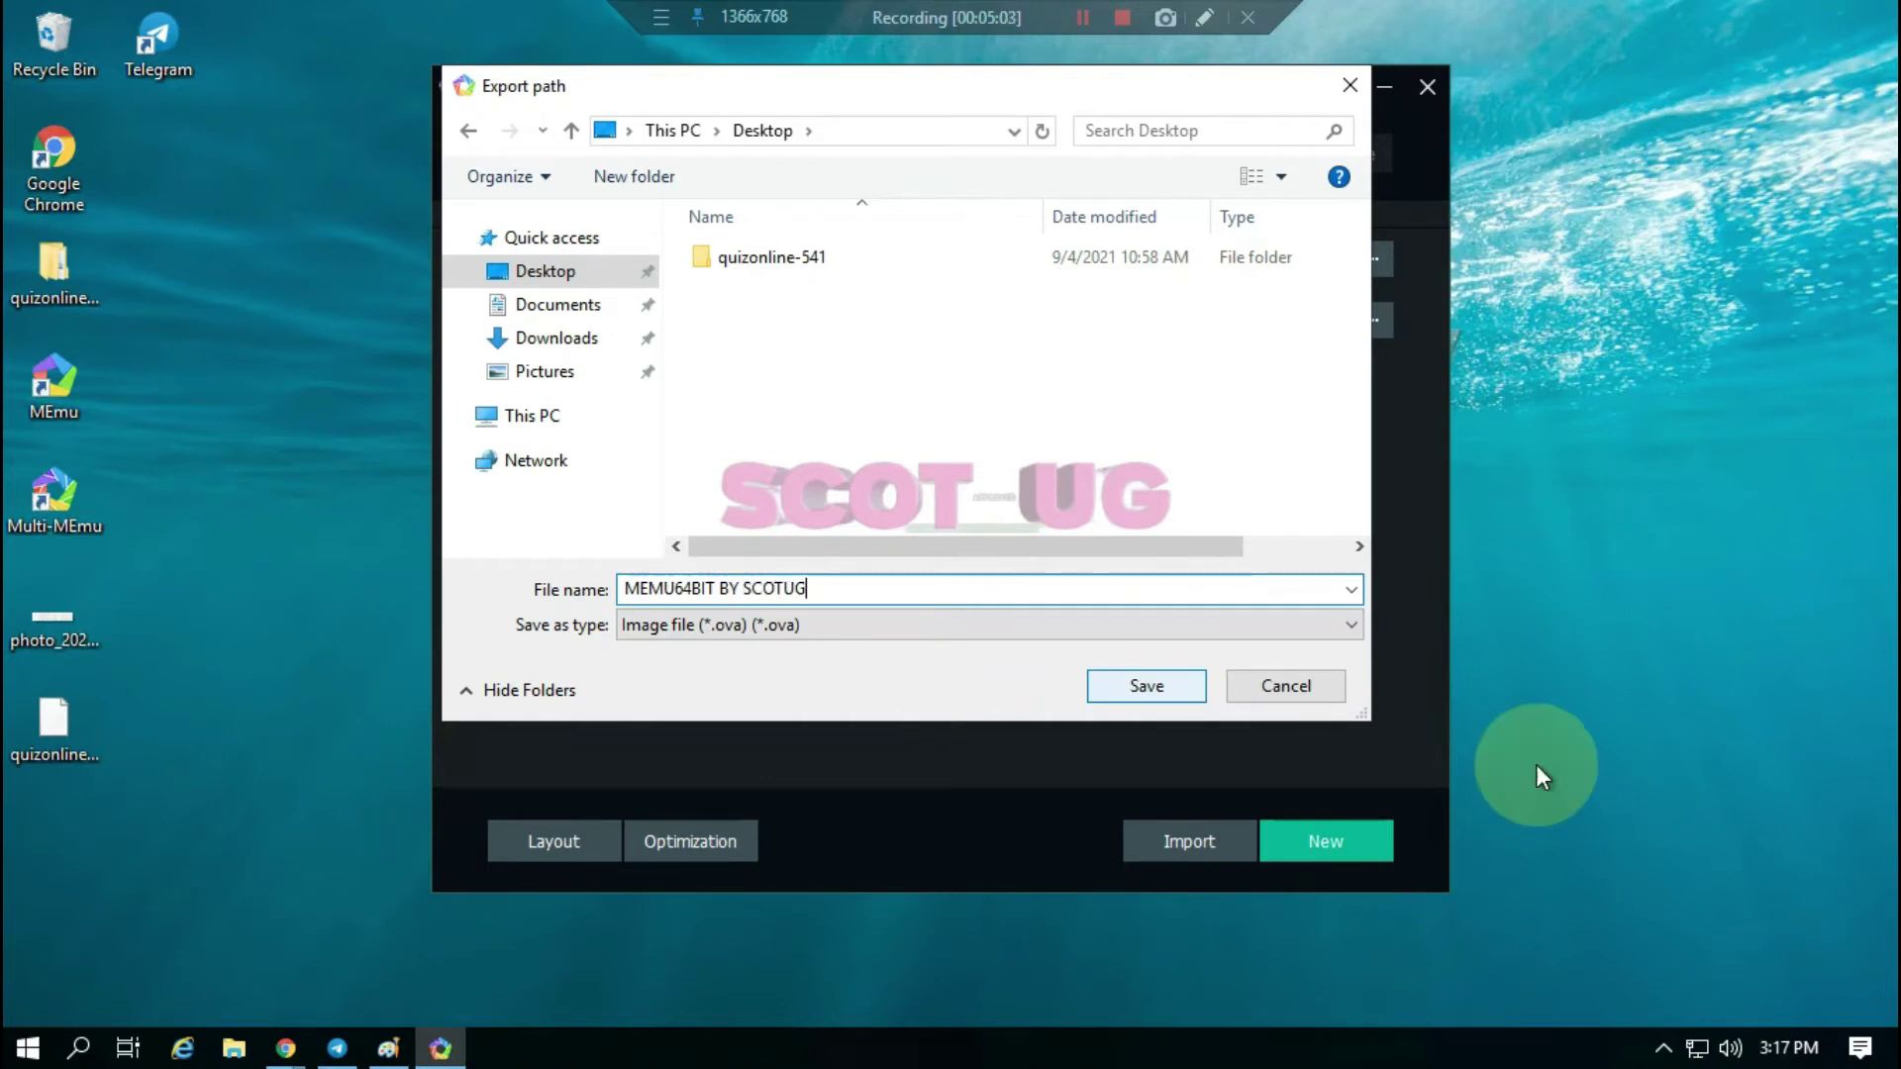
click(1122, 696)
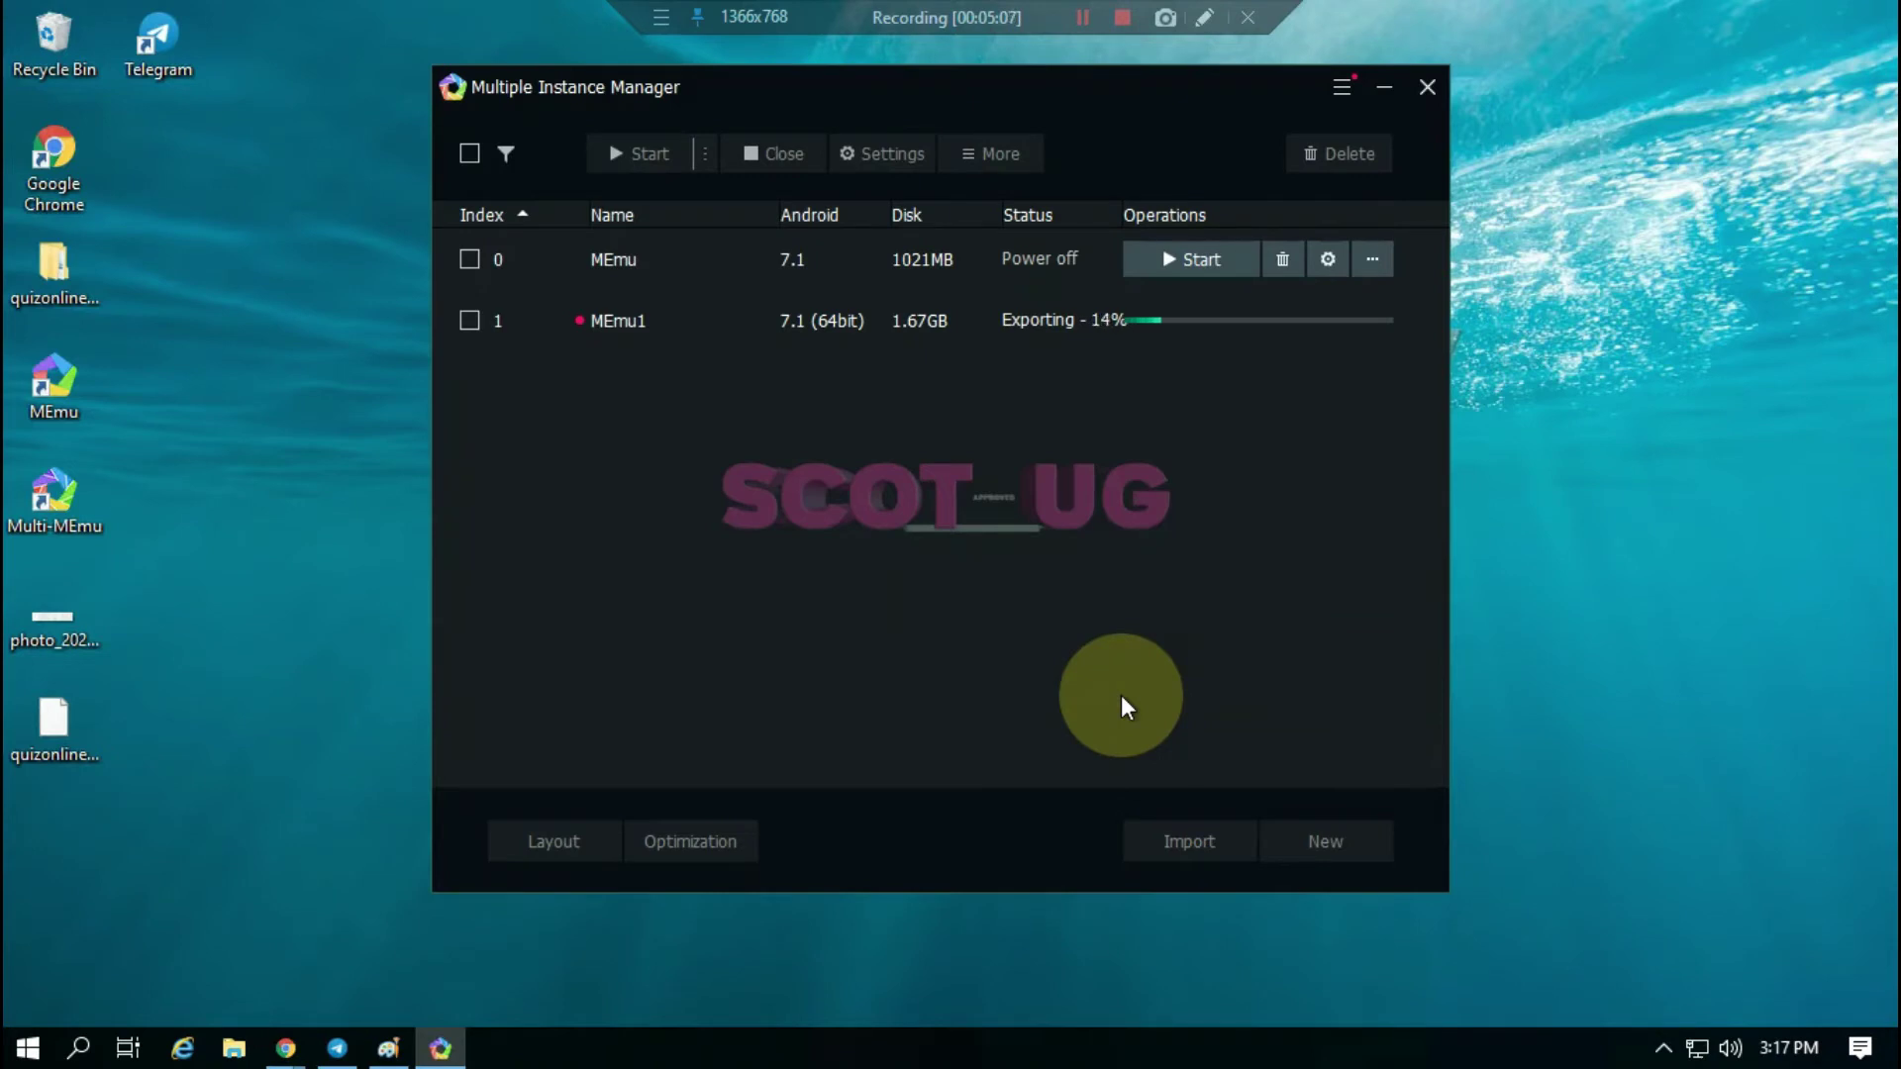